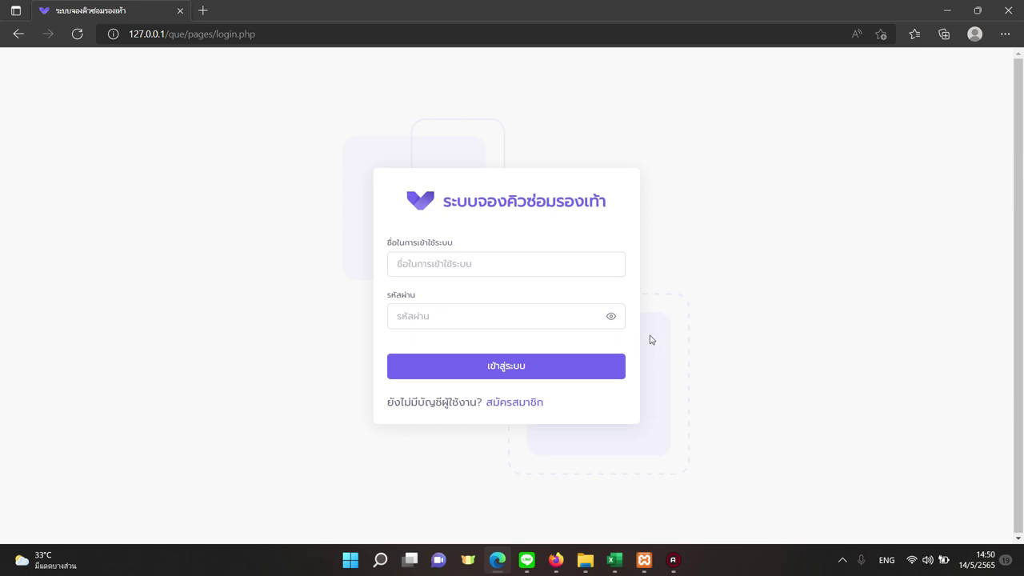
Log in with the admin account credentials and dismiss the welcome message.
click(525, 269)
text(admin)
key(Tab)
text(12)
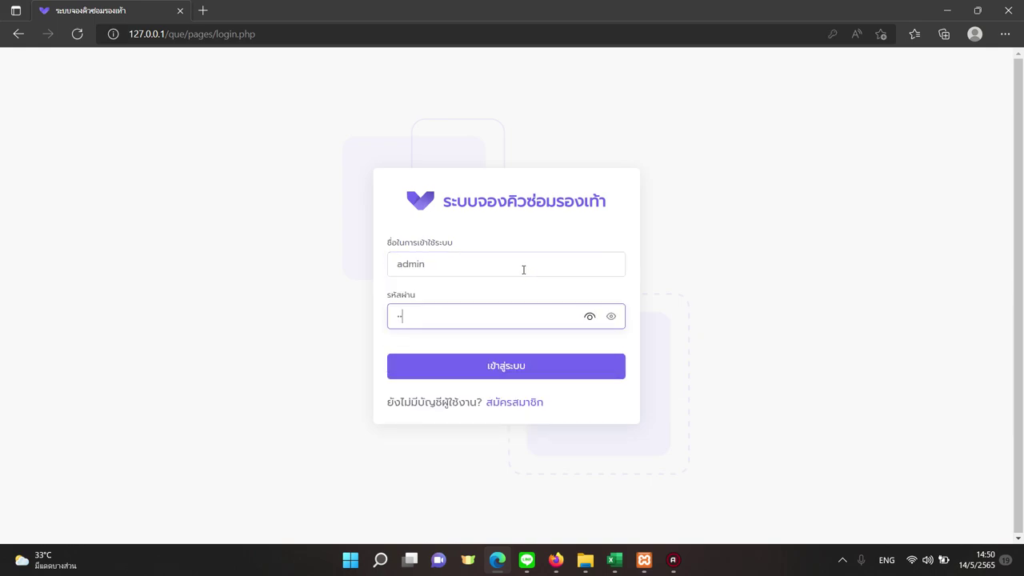
click(461, 364)
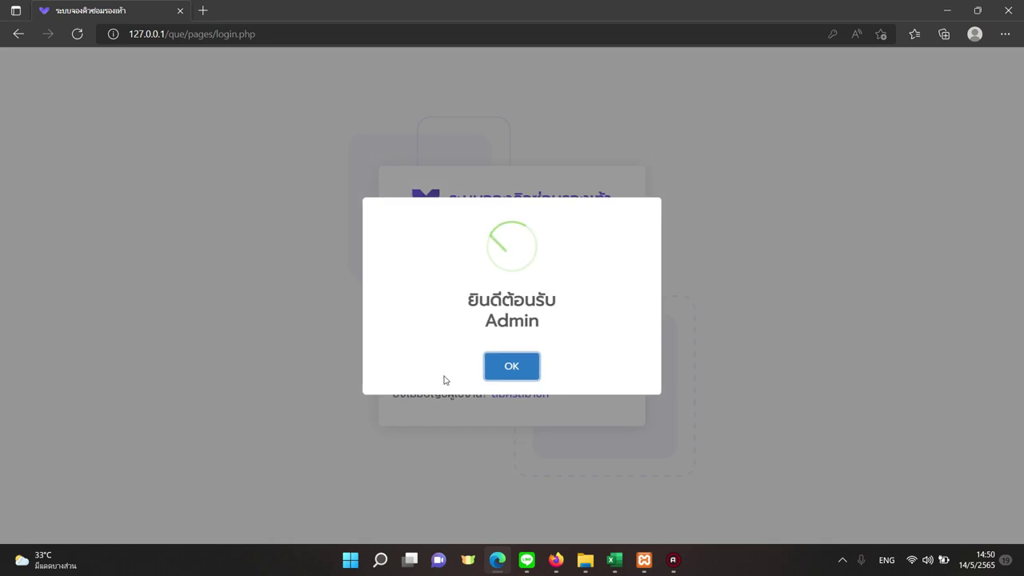
click(497, 370)
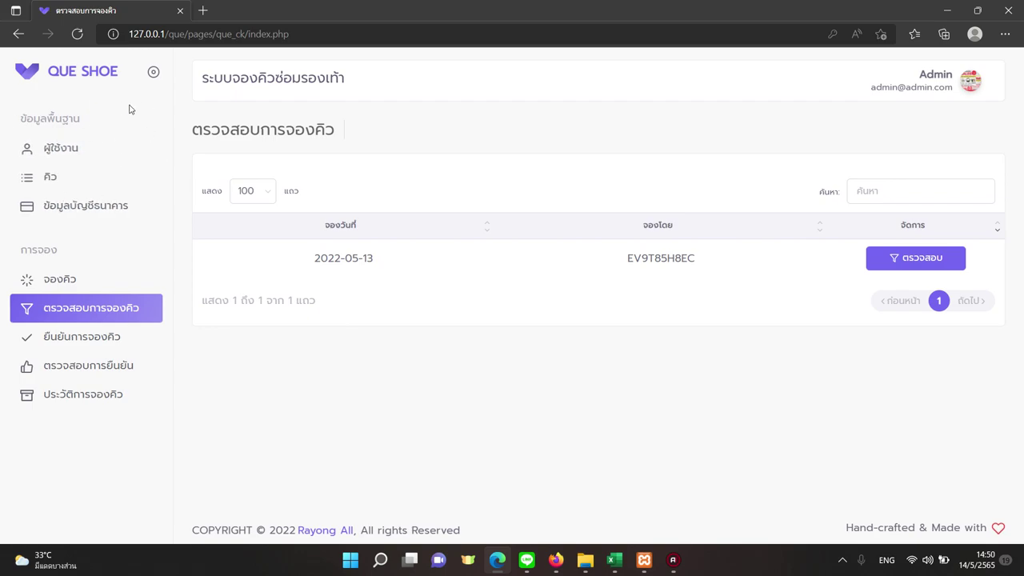
Browse the confirmation, confirmed-check, history, booking, bank and queue-date pages, ending on user management.
click(154, 72)
click(153, 72)
click(128, 341)
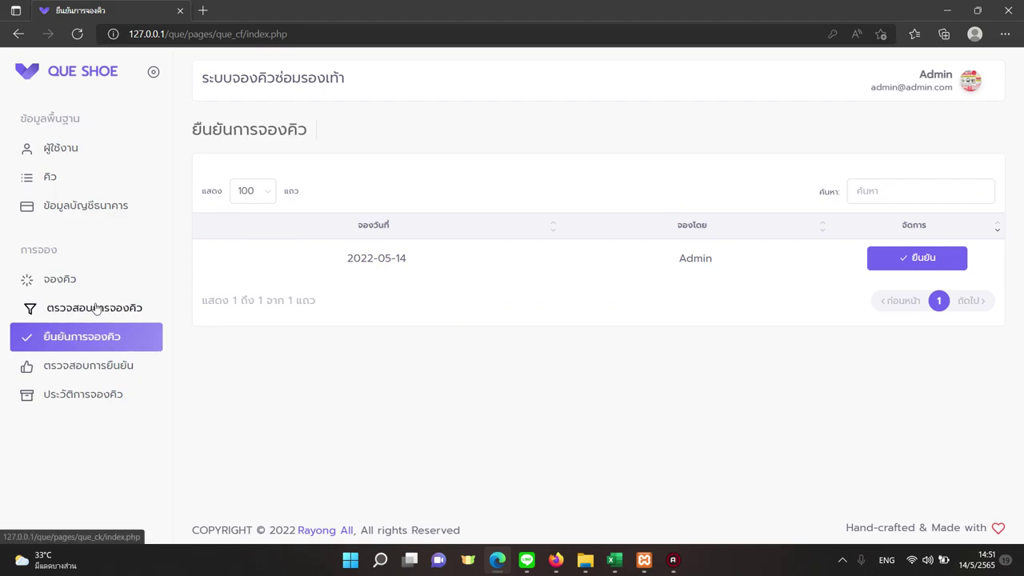
click(88, 370)
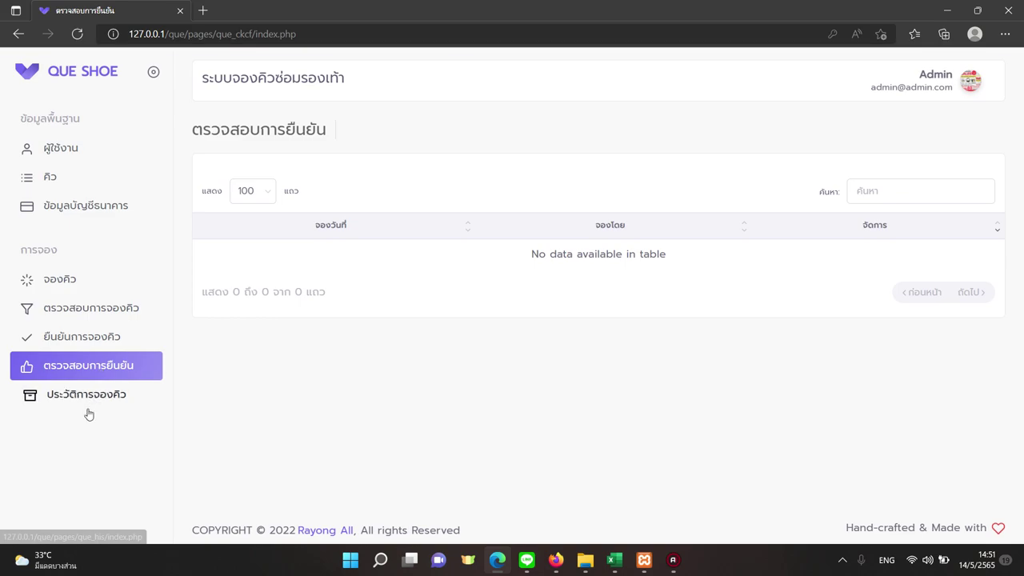
click(88, 406)
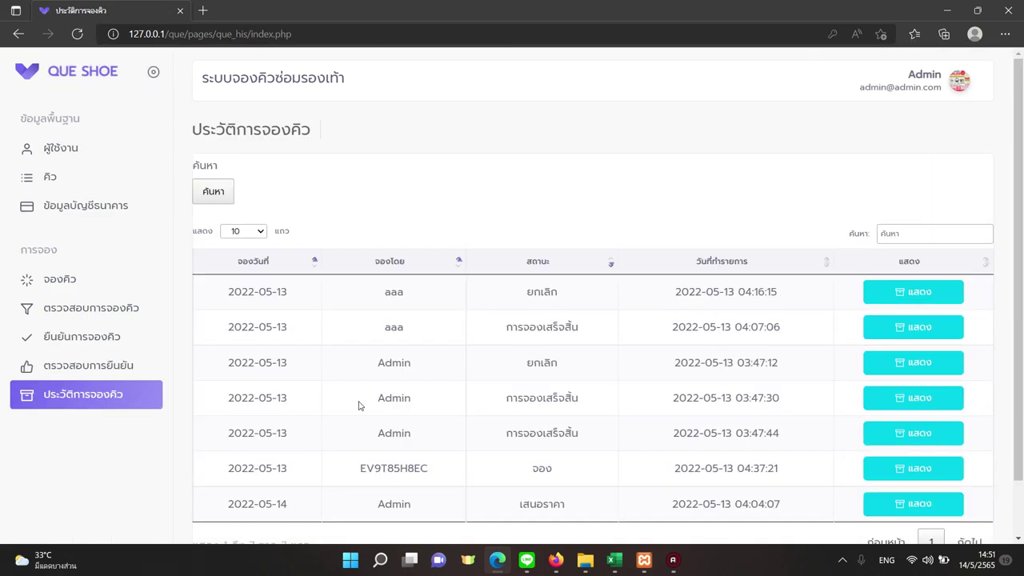
scroll(360, 406, down, 2)
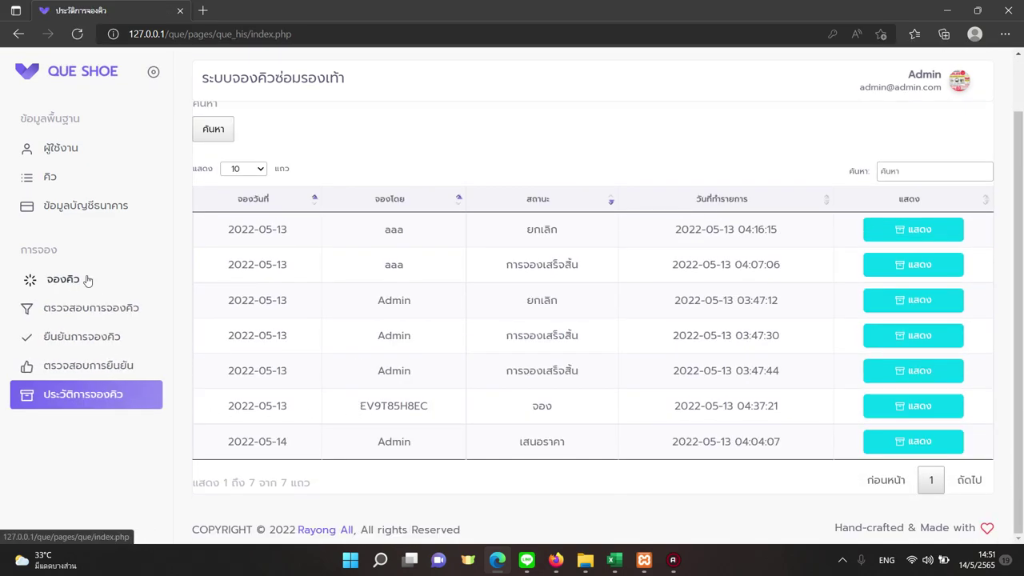
click(80, 279)
click(106, 207)
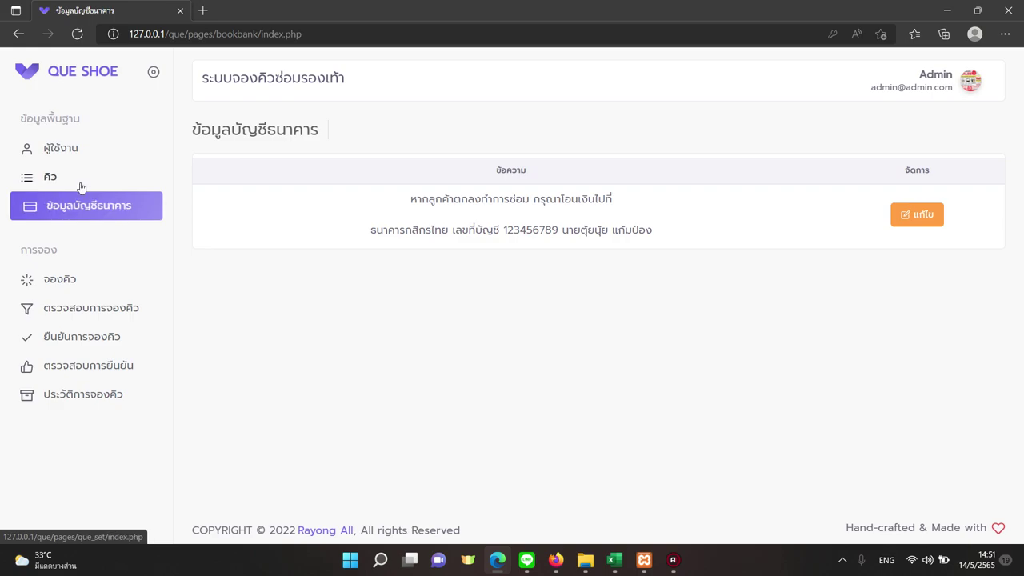
click(80, 185)
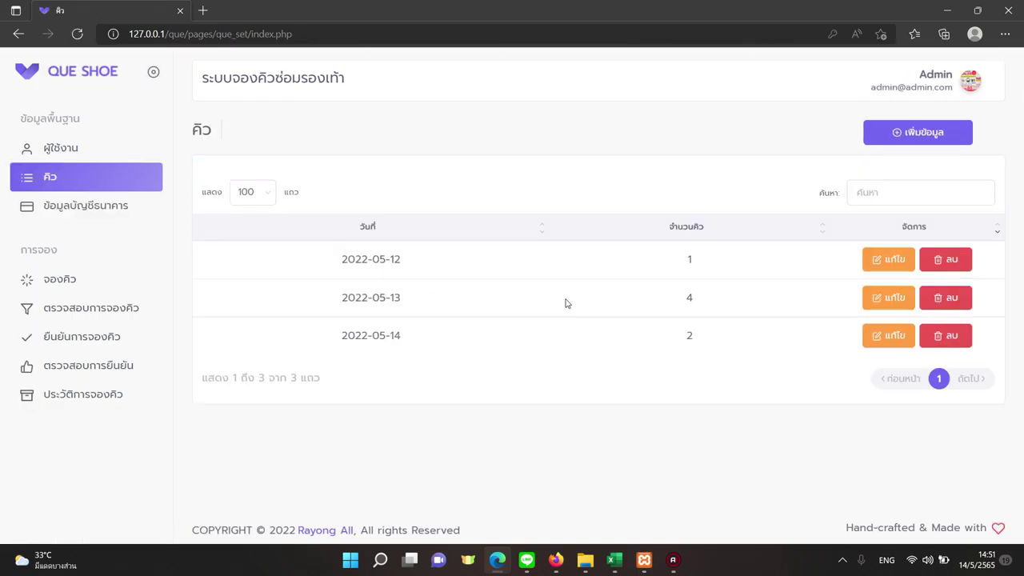
click(76, 149)
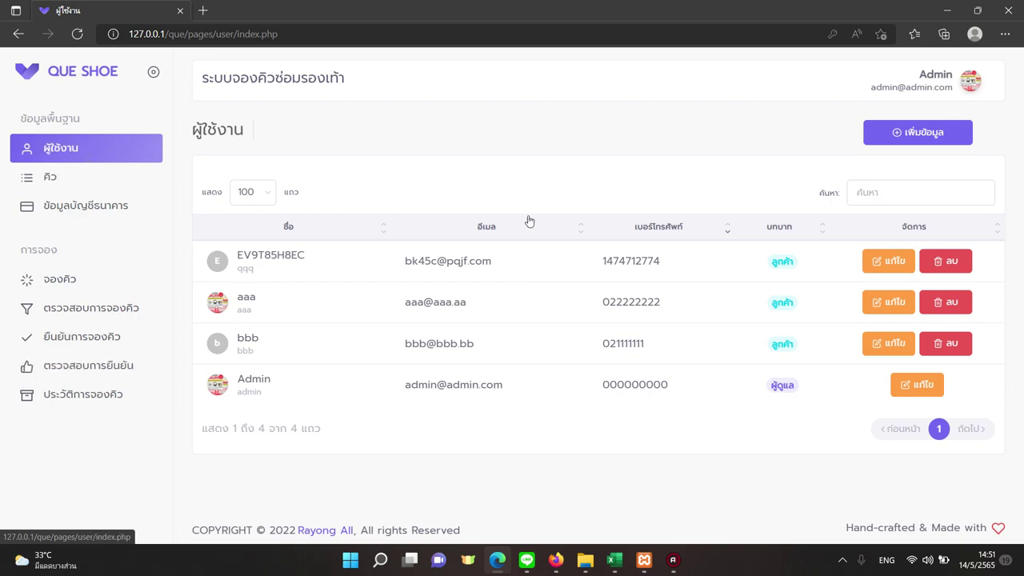
Delete the user bbb and dismiss the success message.
click(946, 343)
click(474, 354)
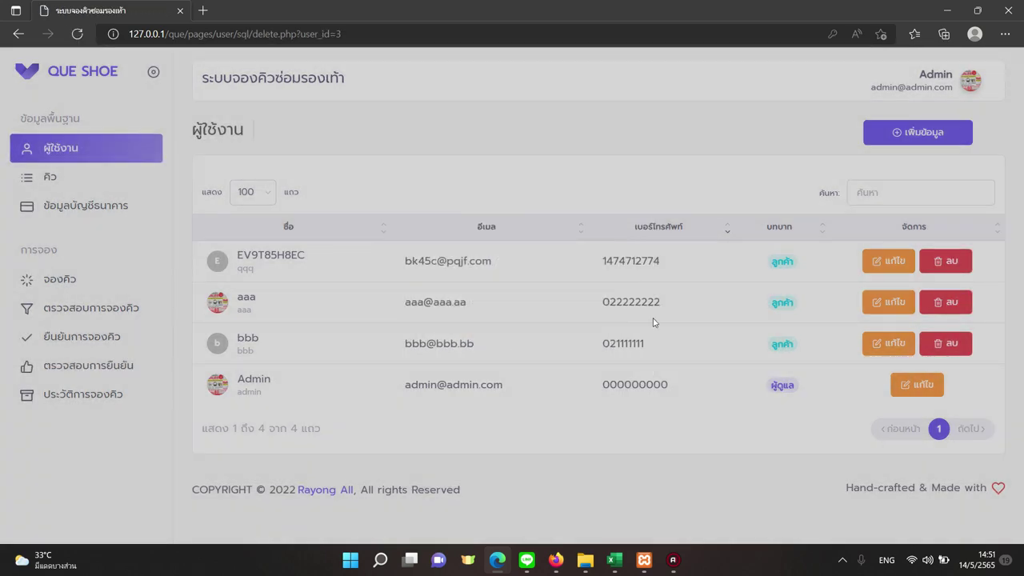
click(512, 352)
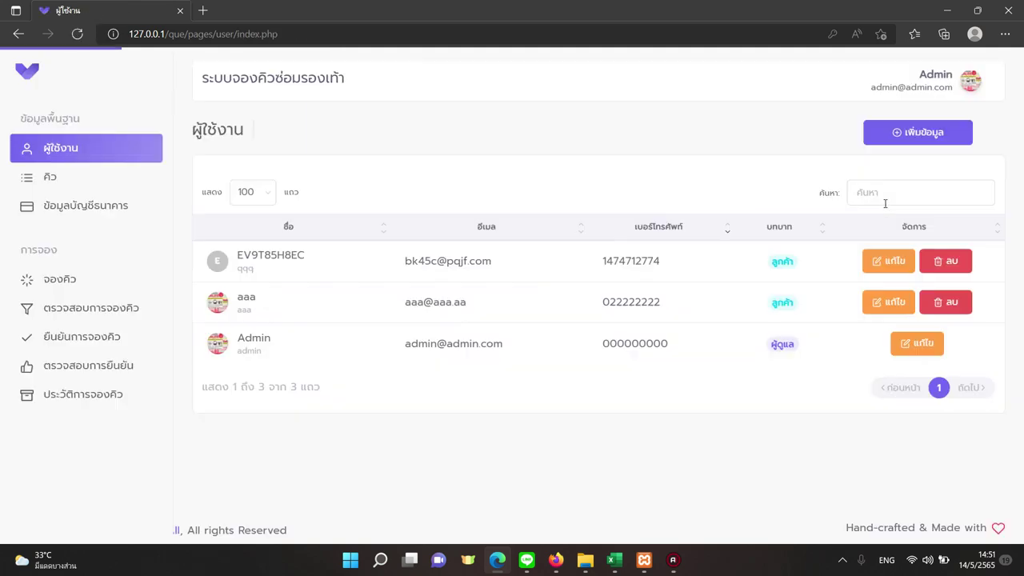
Delete the user aaa, confirming the deletion twice.
click(946, 302)
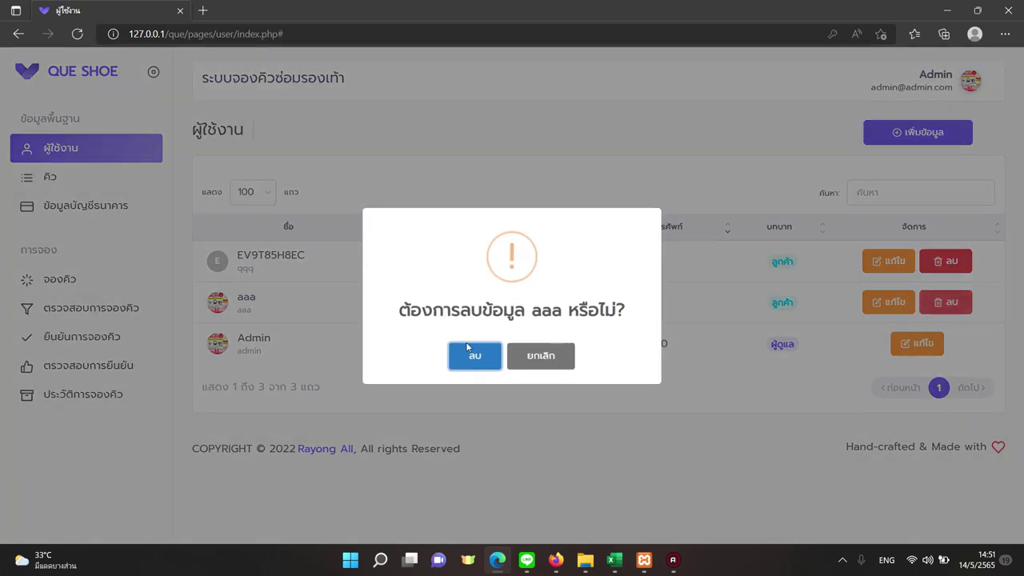
click(489, 352)
click(513, 354)
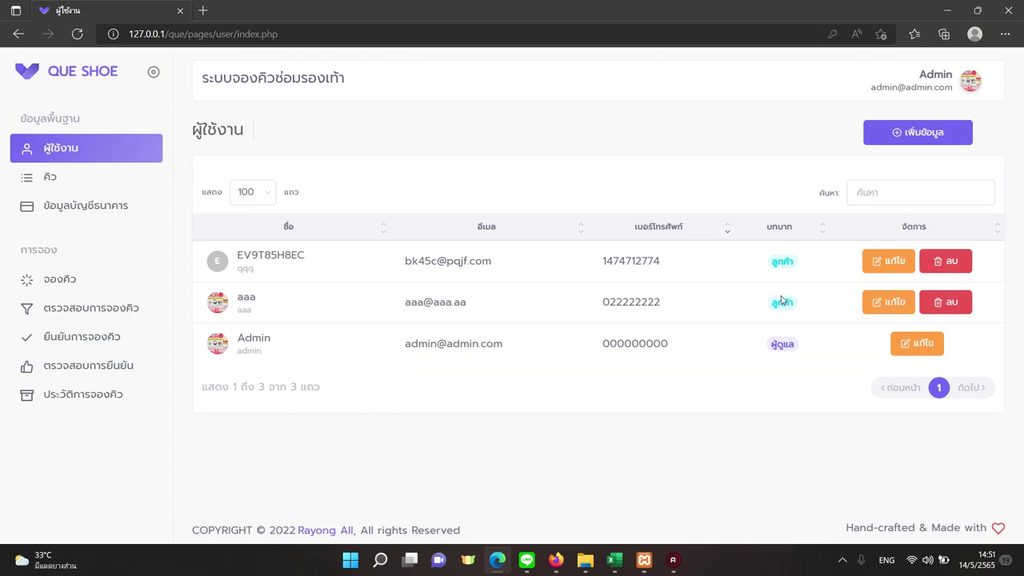
click(939, 301)
click(473, 356)
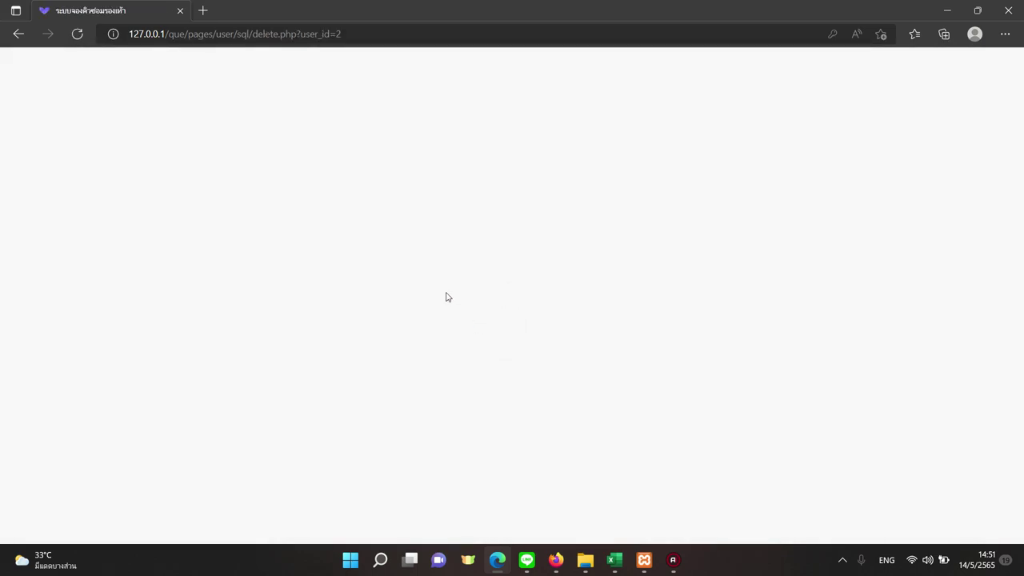
drag(424, 303, 476, 305)
click(420, 305)
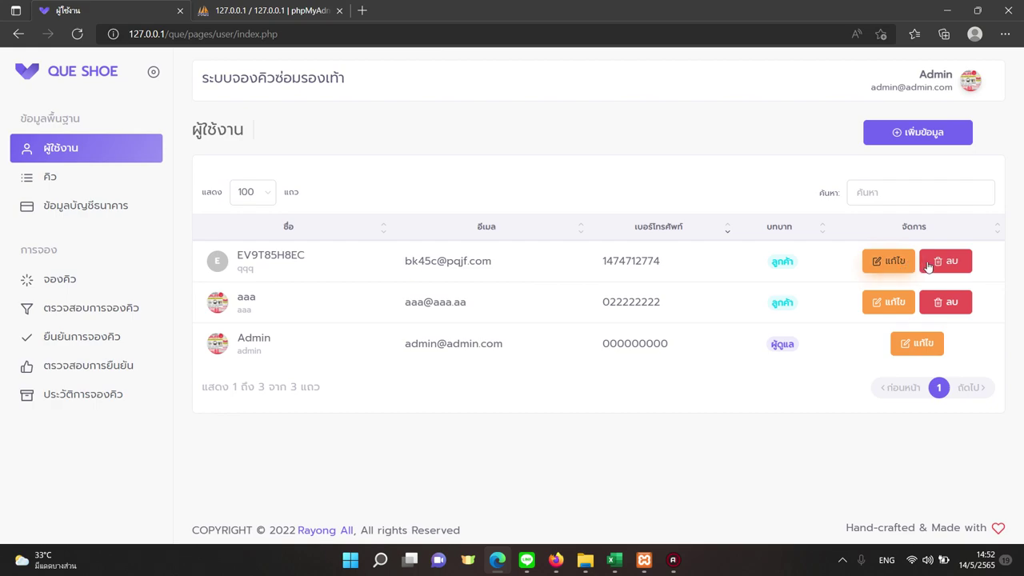
Revisit the queue-date, booking-check, confirmation, booking, bank and user pages to verify cleared data.
click(128, 193)
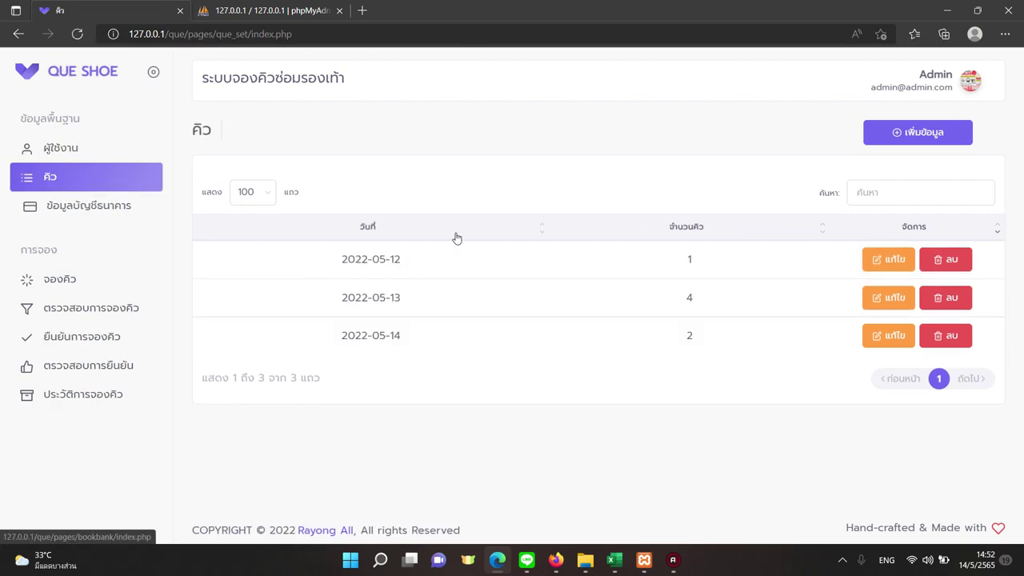
click(113, 312)
click(89, 337)
click(66, 279)
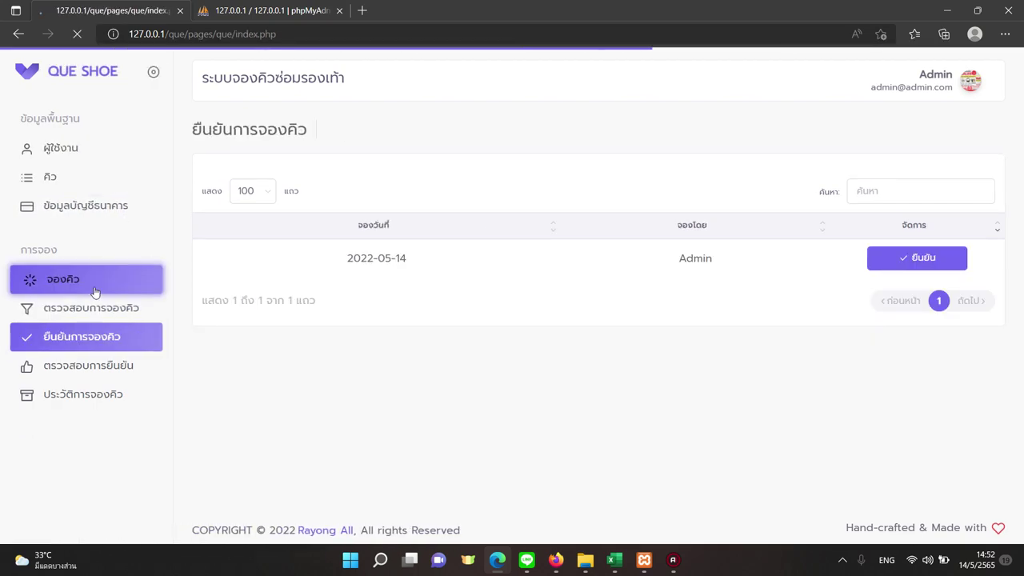
click(88, 205)
click(95, 187)
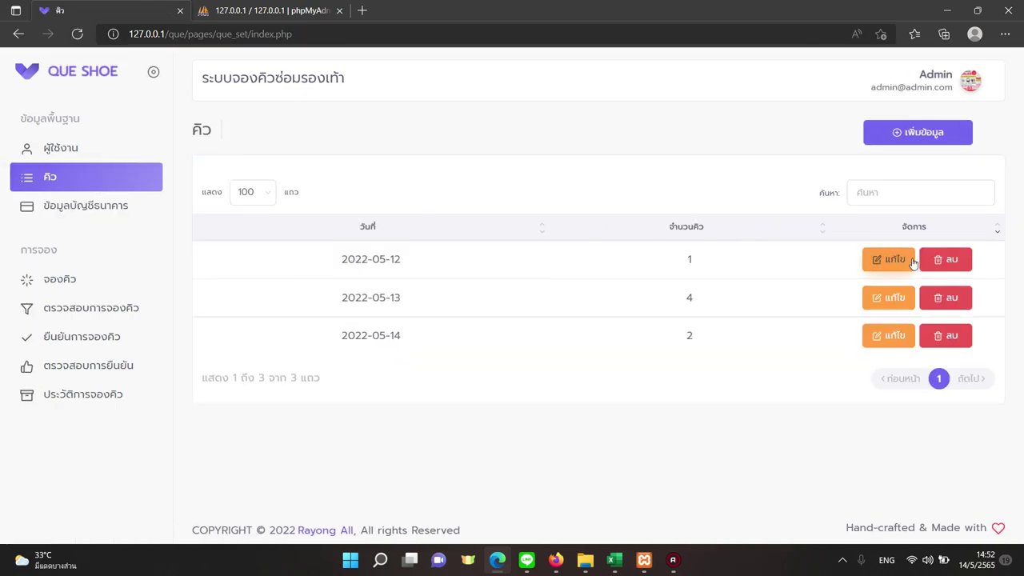
click(80, 150)
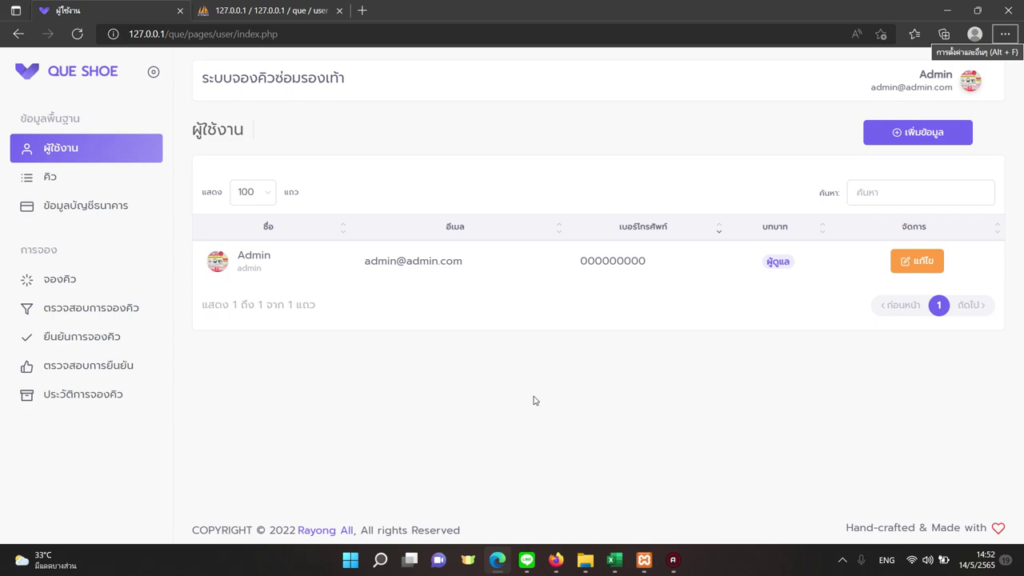
Check the booking-check, booking, confirmed and history pages, then return to users and queue dates.
click(88, 308)
click(64, 280)
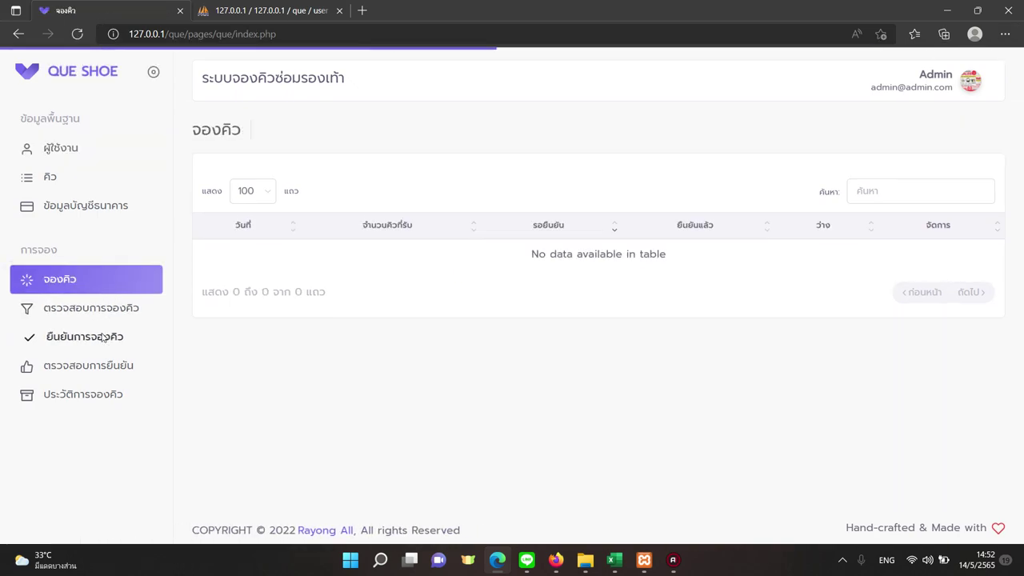
click(102, 365)
click(84, 395)
click(64, 149)
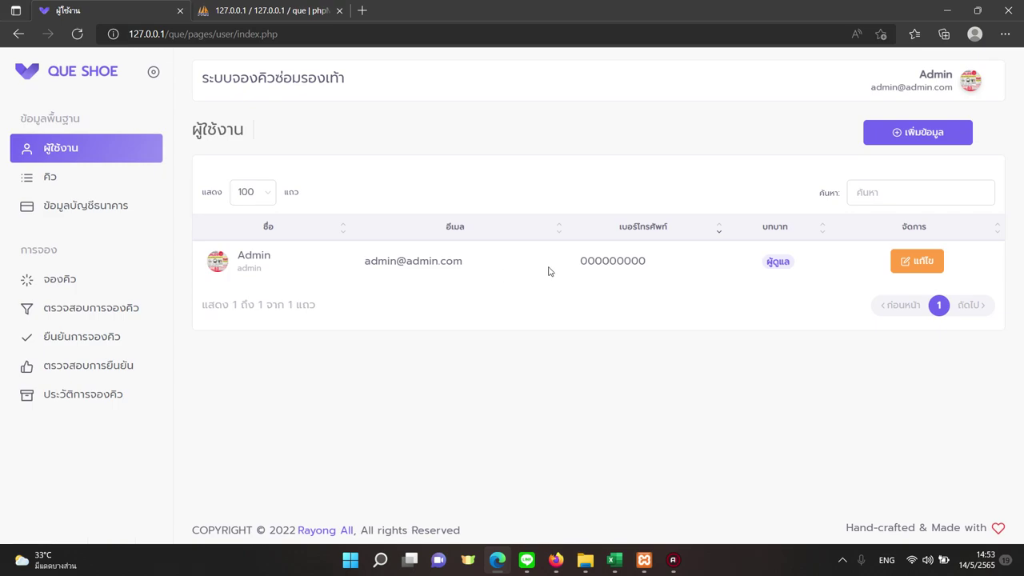
click(107, 185)
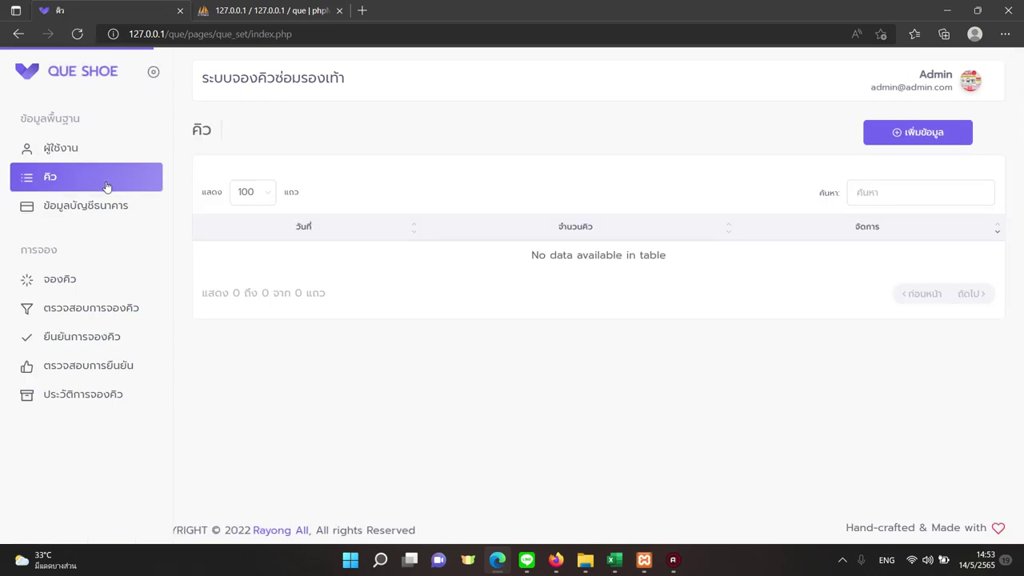
Add a queue date for 16 May 2022, entering 5 as the queue count.
click(876, 133)
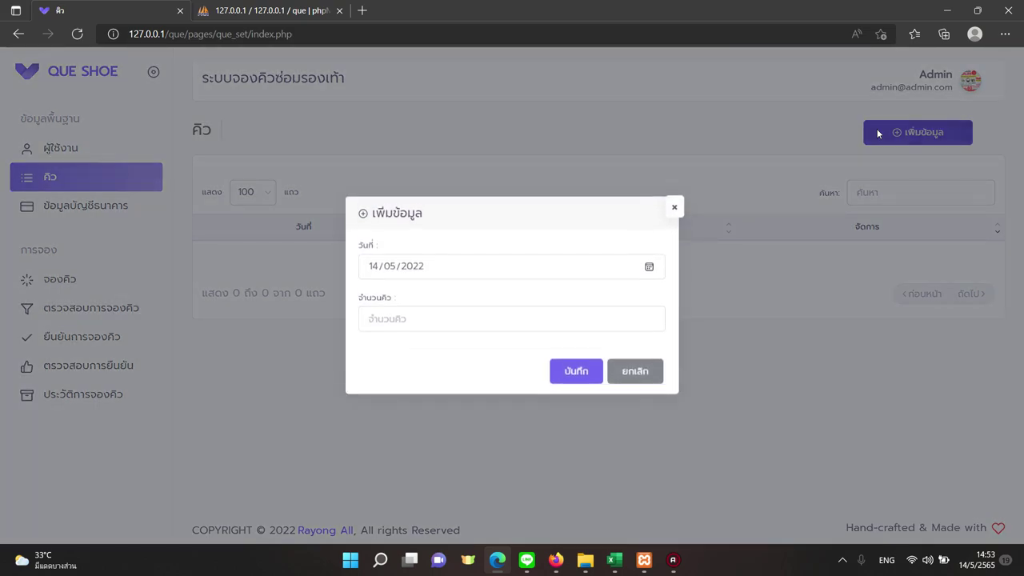
click(650, 269)
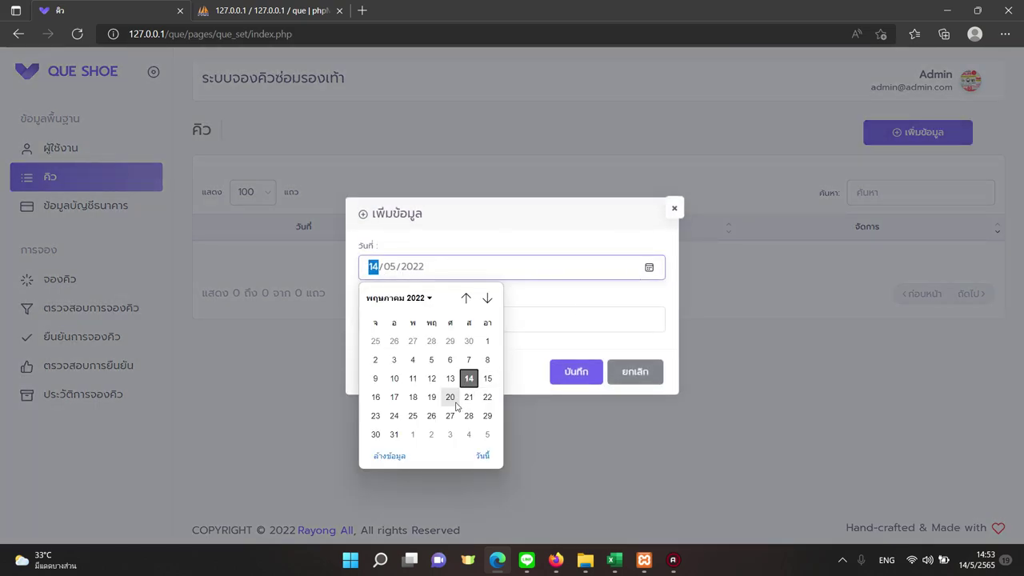
click(376, 397)
click(385, 321)
text(5)
click(558, 371)
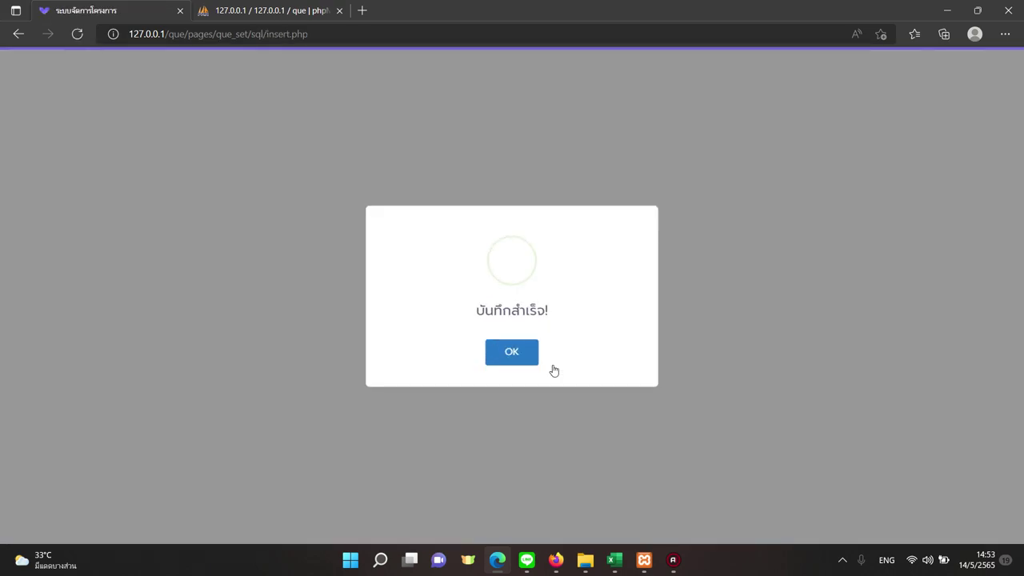
click(529, 360)
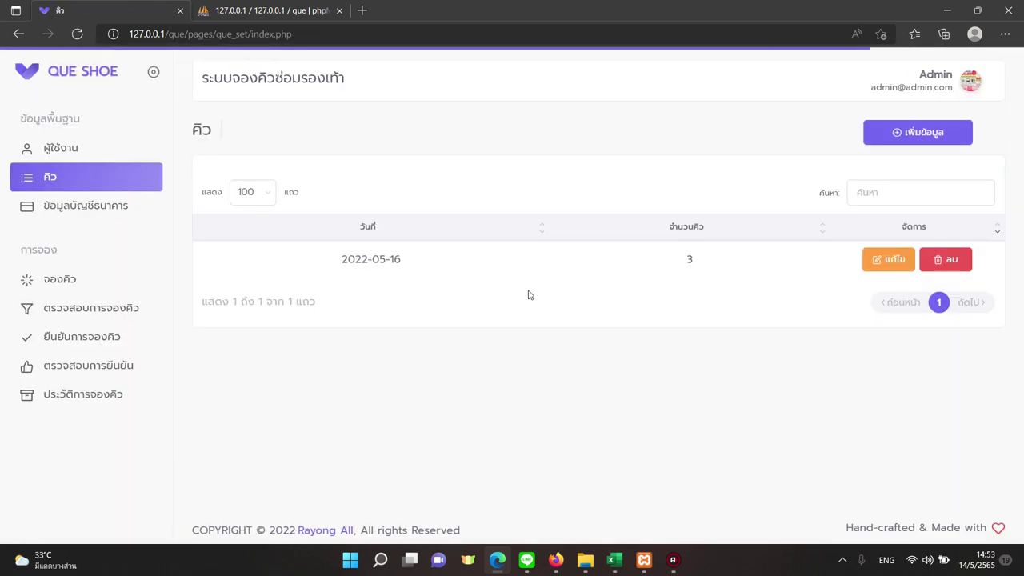
Add the queue date 17 May 2022 with 1 queue slot.
drag(389, 260, 409, 267)
click(694, 259)
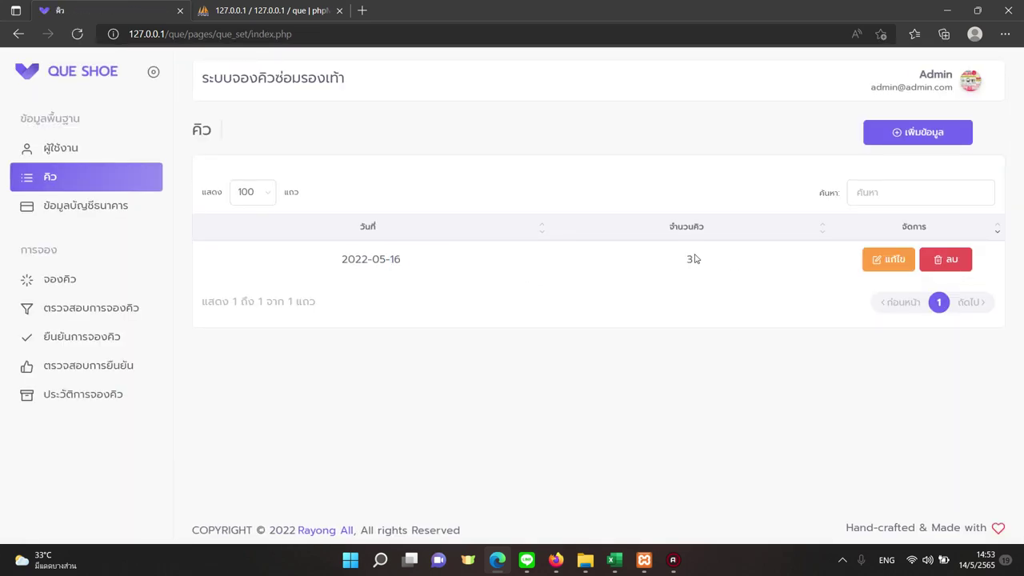
click(867, 141)
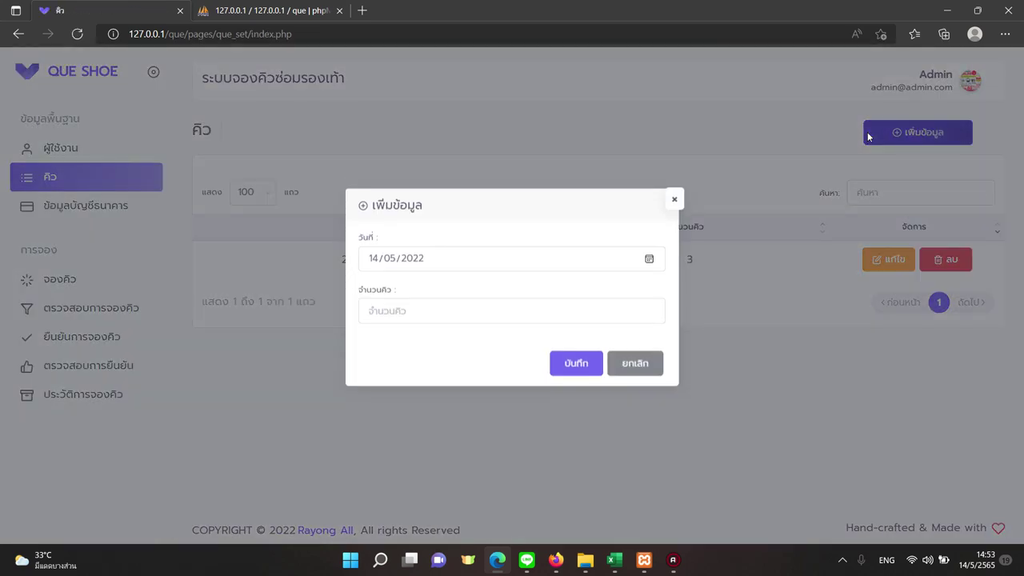
click(649, 267)
click(393, 394)
click(392, 322)
text(1)
click(573, 373)
click(532, 360)
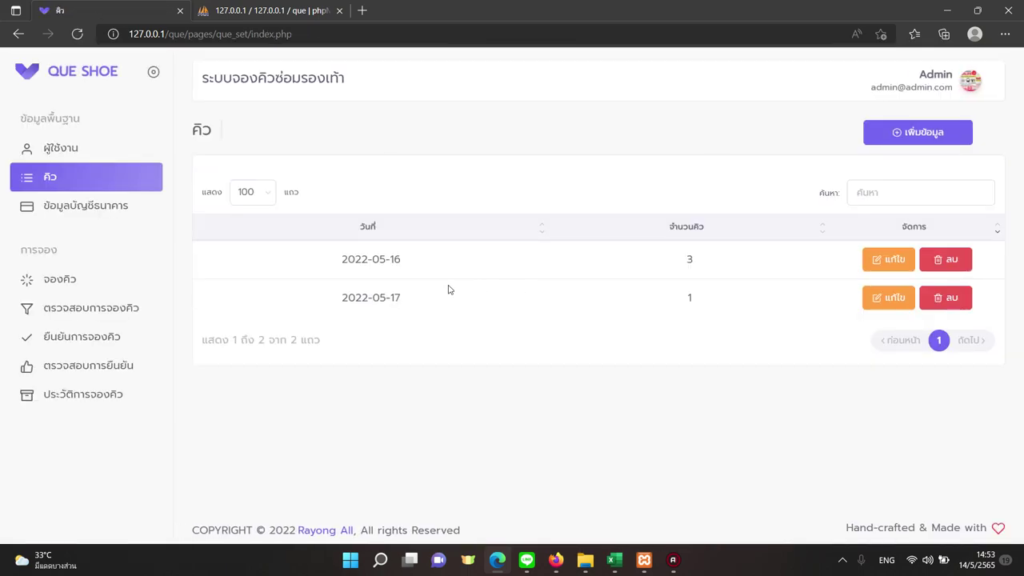
Re-save the bank-transfer payment message unchanged on the bank account page.
click(106, 207)
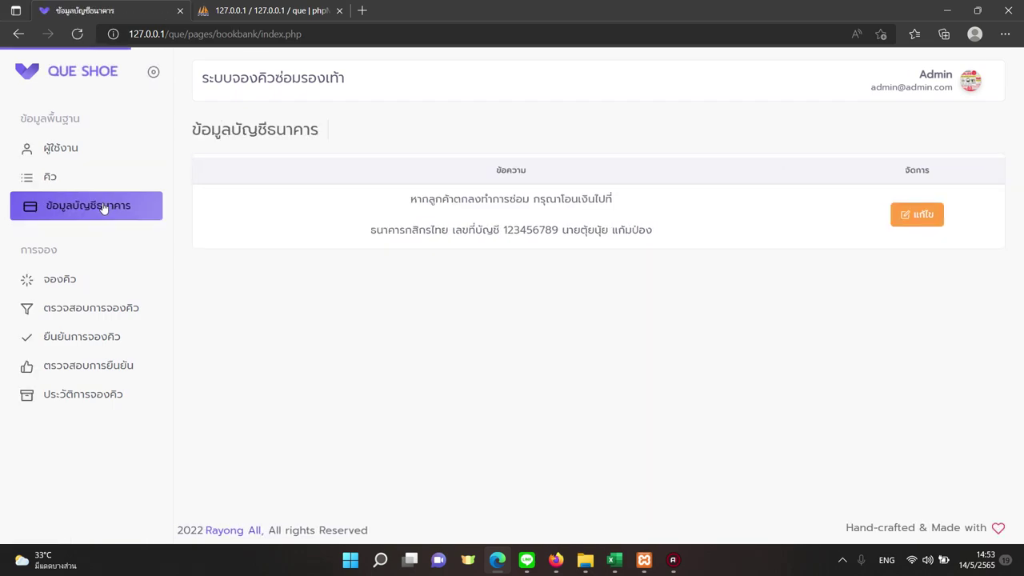
click(894, 221)
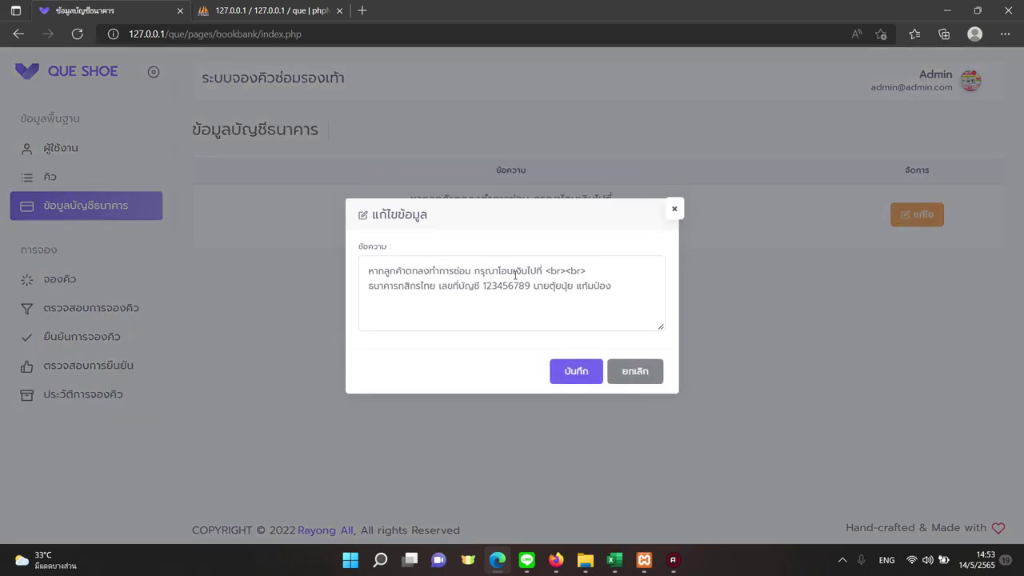
click(576, 372)
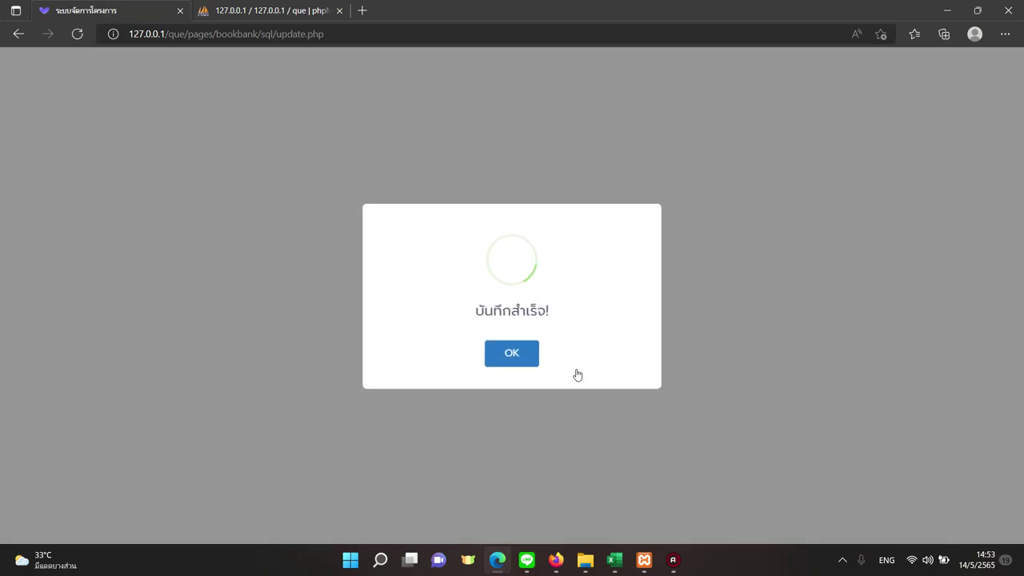
click(506, 351)
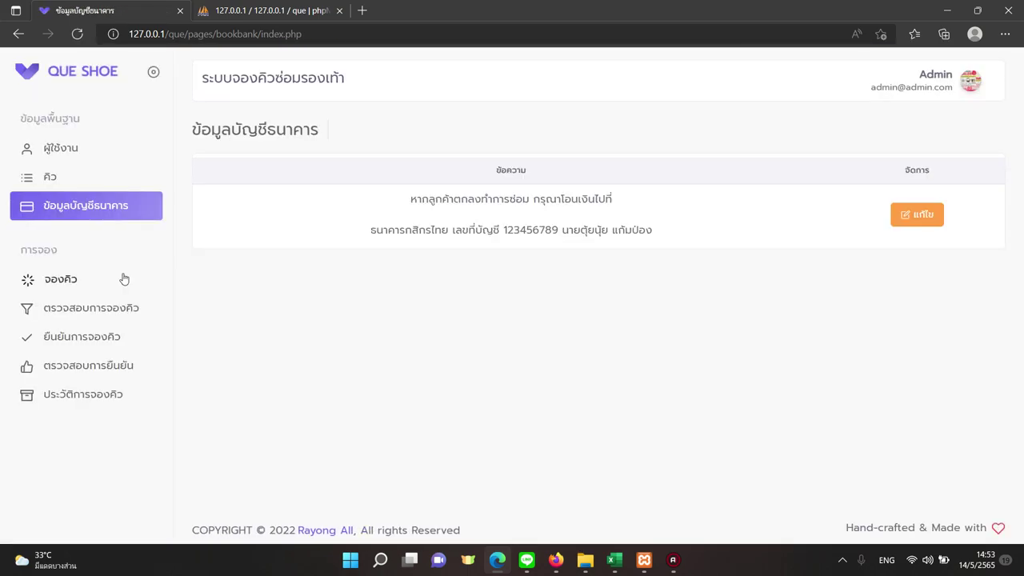
Review the booking page: 2022-05-16 has 3 slots, 0 pending, 0 confirmed, 3 free.
click(114, 281)
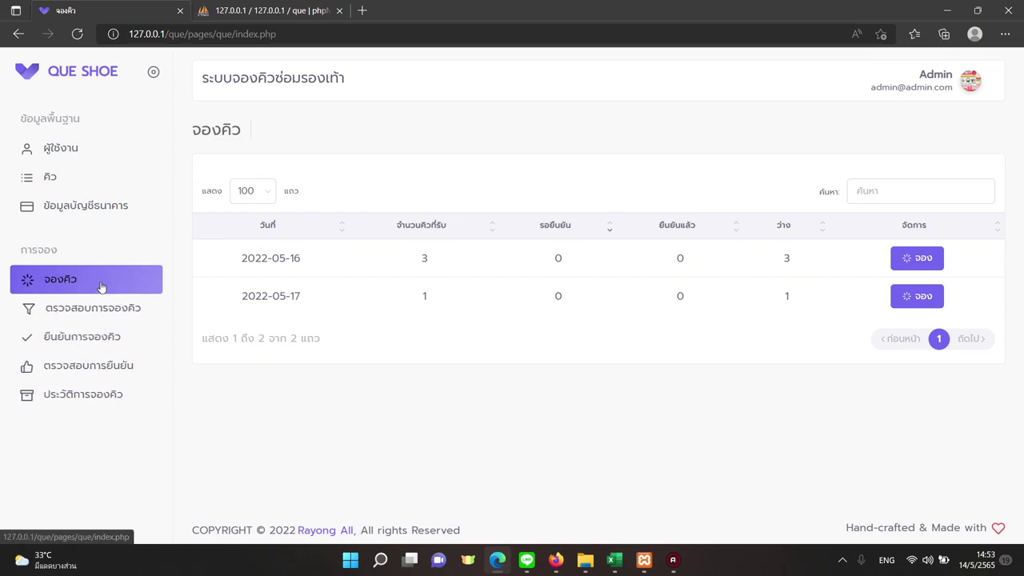
click(96, 285)
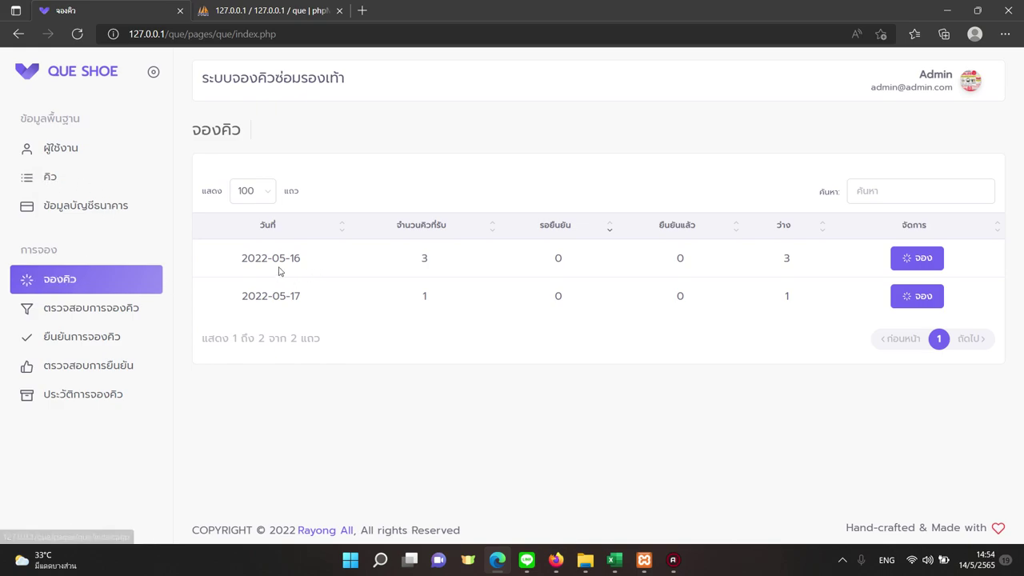
drag(286, 257, 347, 265)
double_click(439, 261)
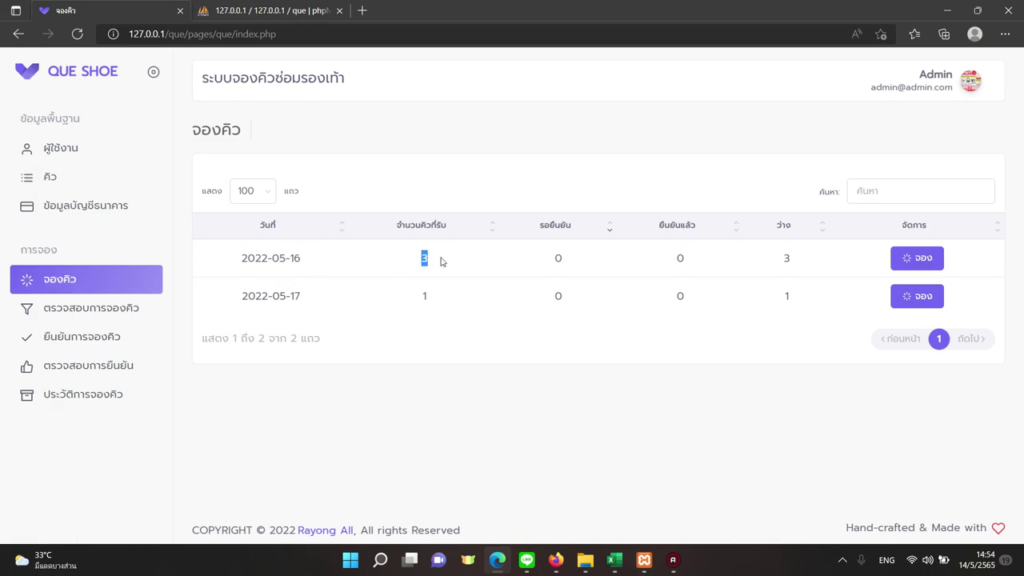
double_click(575, 265)
click(654, 265)
double_click(678, 260)
double_click(799, 265)
click(929, 87)
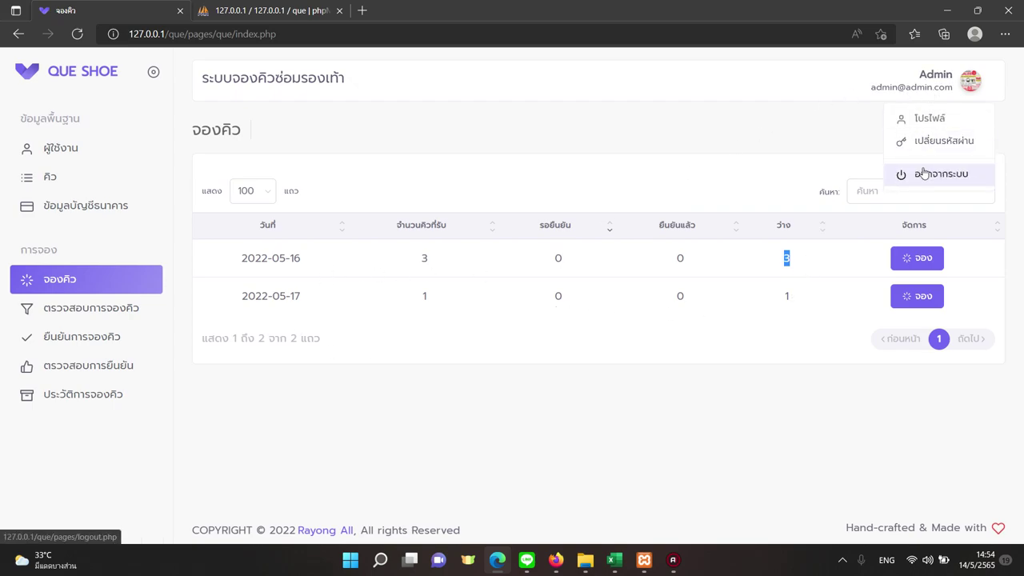
Log out and fill the registration form with the saved customer details and username 'test'.
click(925, 173)
click(513, 403)
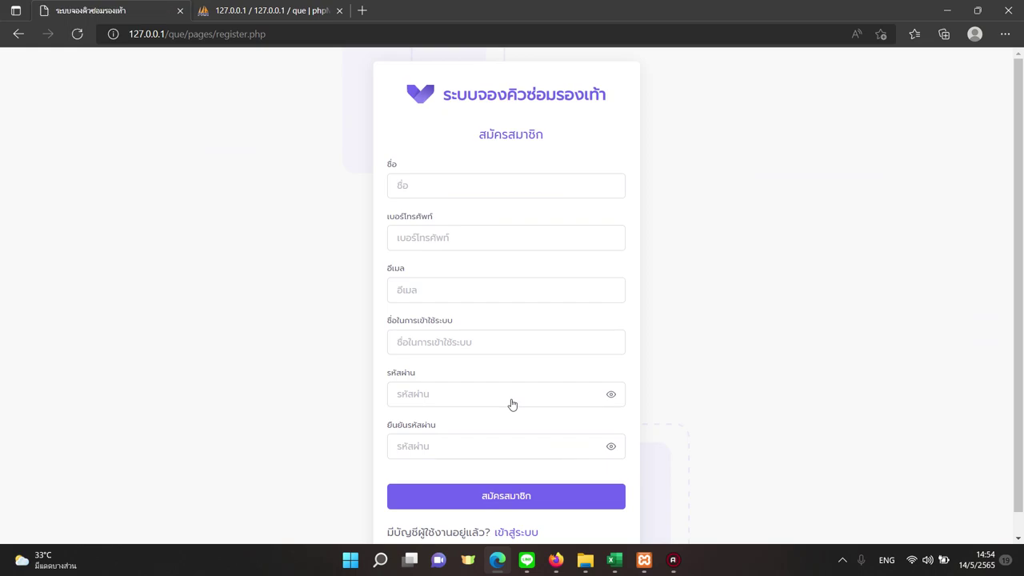
click(519, 184)
text(นายการเงิน มีเยอะ)
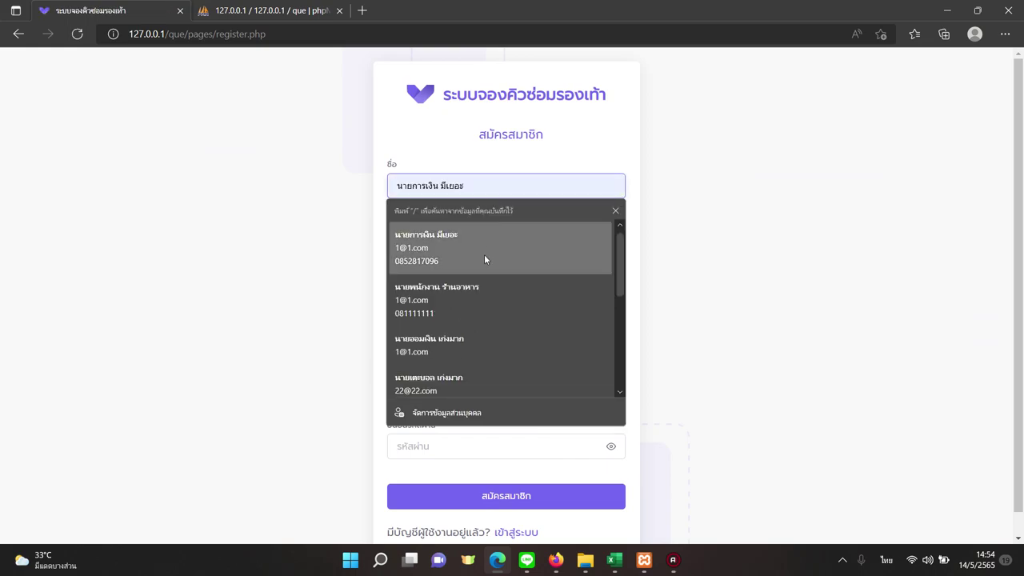
click(484, 259)
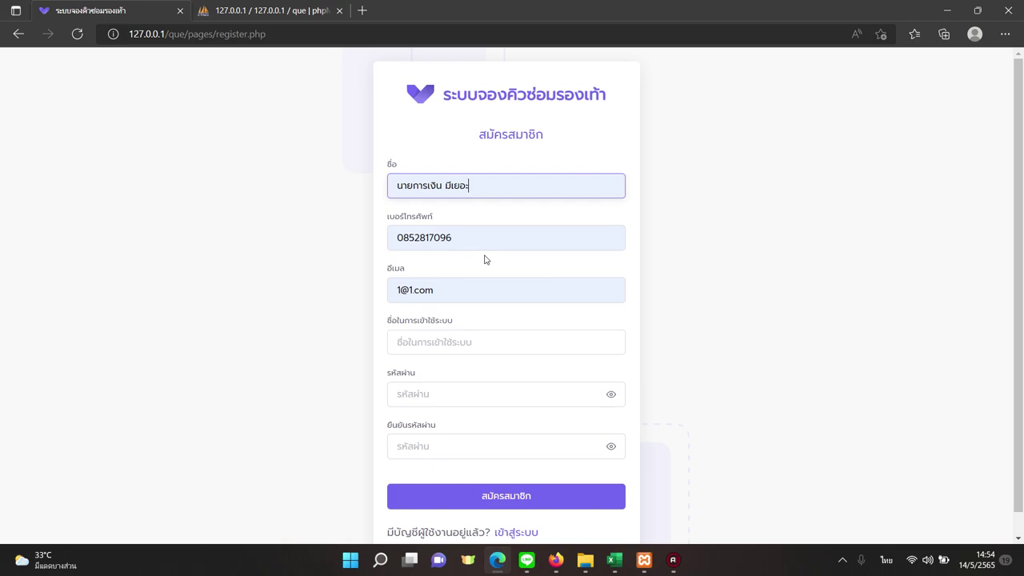
click(465, 347)
text(test)
click(425, 394)
Enter and confirm the account password, then submit the registration.
text(123)
click(418, 440)
text(123)
click(438, 501)
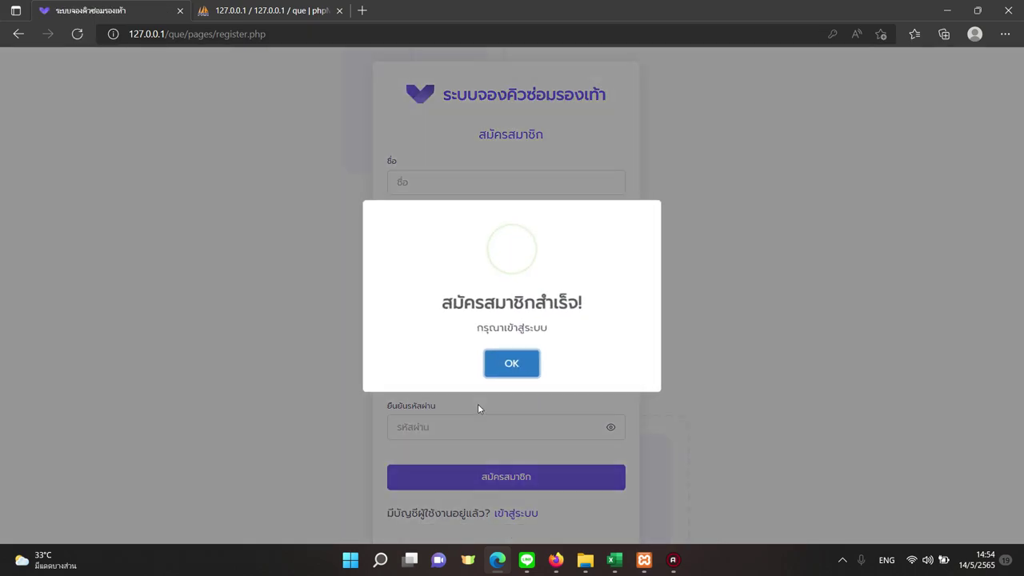
click(522, 367)
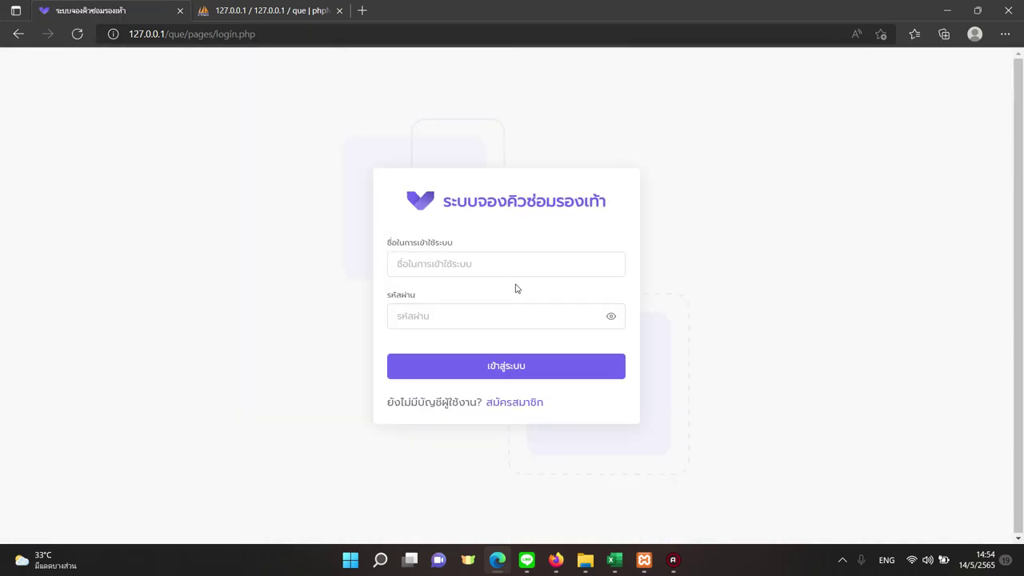
Log in with the new customer's username and password.
click(515, 272)
text(t)
key(Tab)
text(test)
click(436, 374)
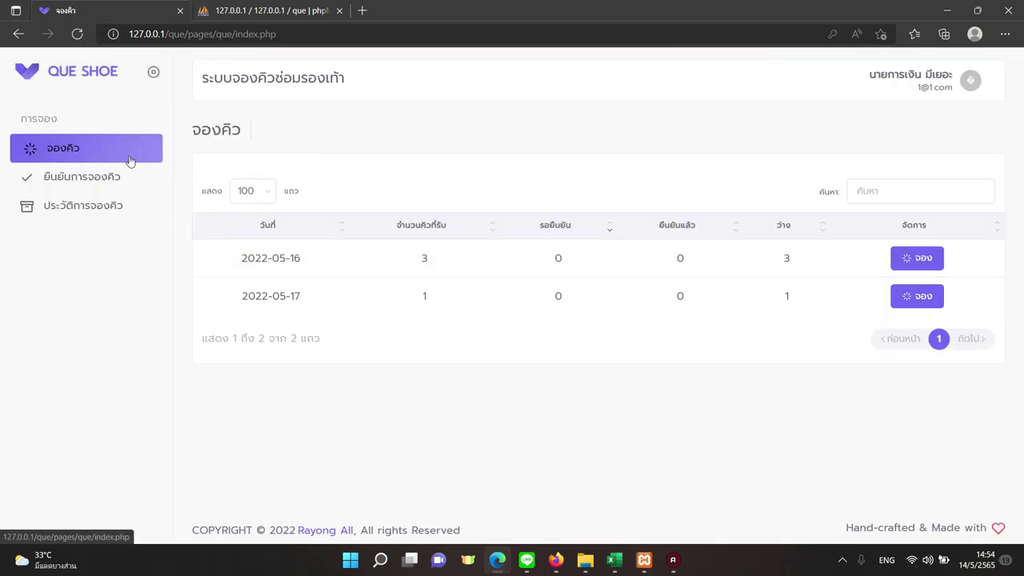
Review the listed queue dates 2022-05-16 (3 slots) and 2022-05-17.
double_click(291, 258)
double_click(294, 296)
click(416, 264)
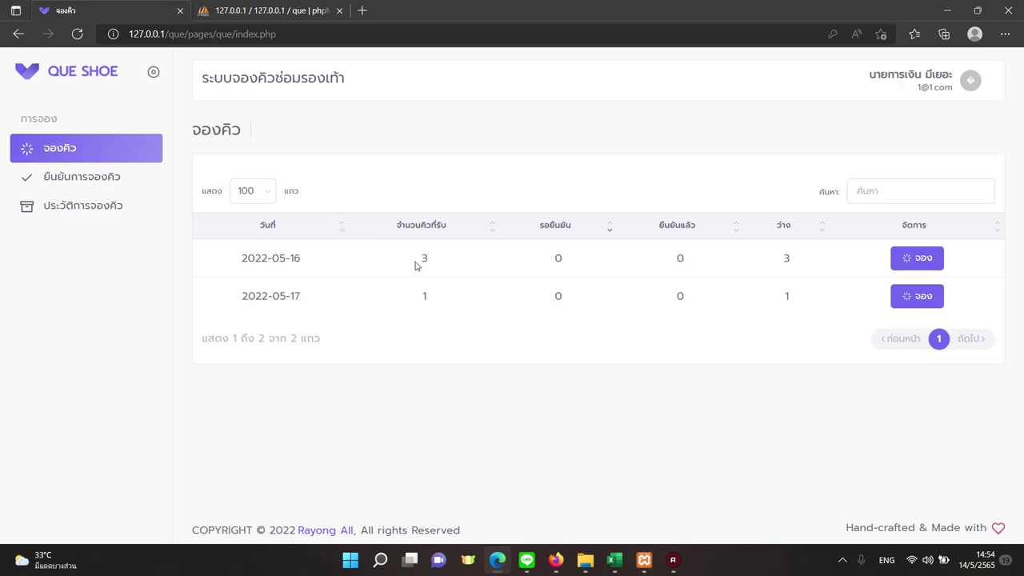
double_click(422, 257)
click(500, 307)
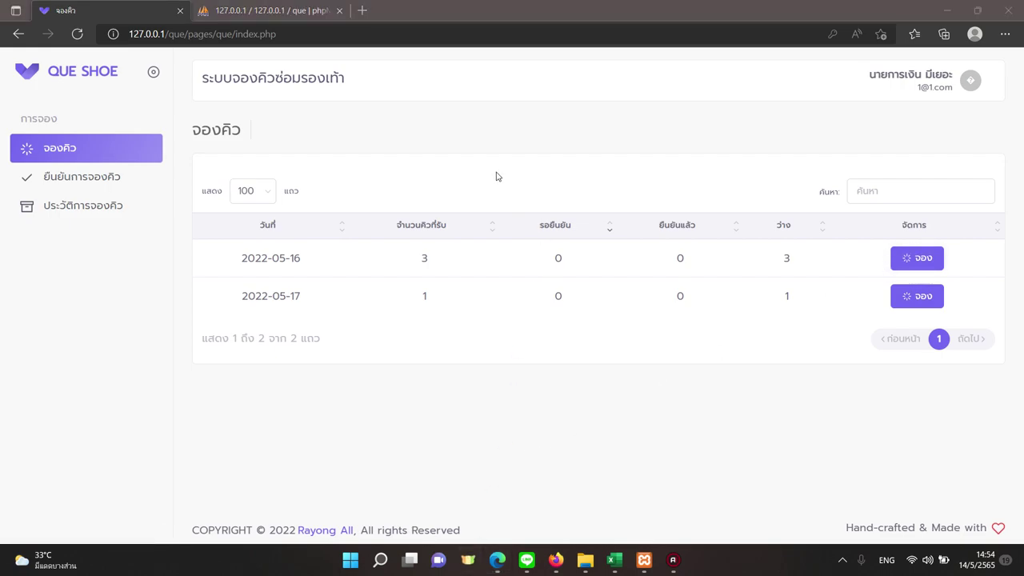
Book the 2022-05-16 queue with a photo of the old brown shoe attached.
click(898, 259)
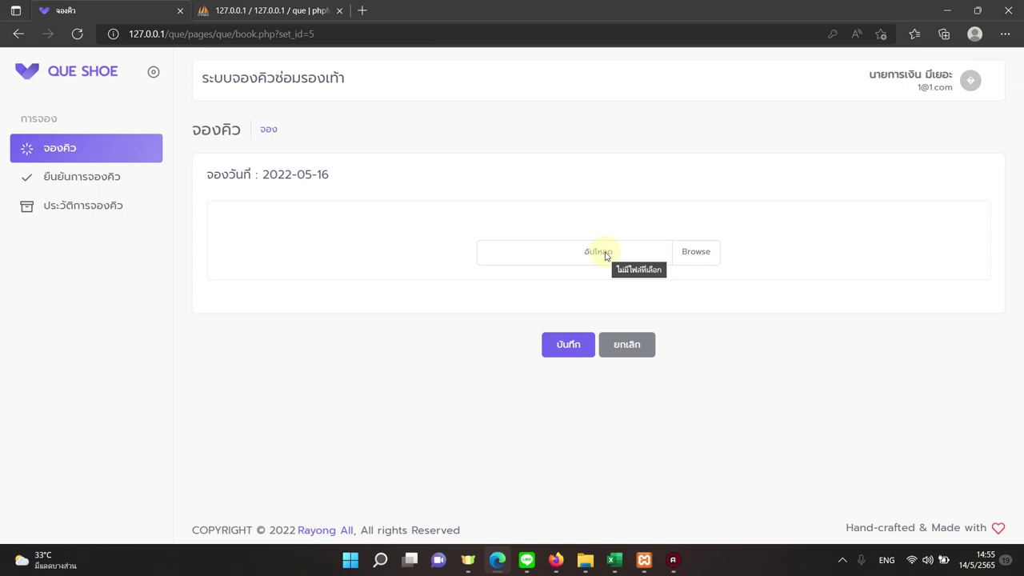
click(696, 252)
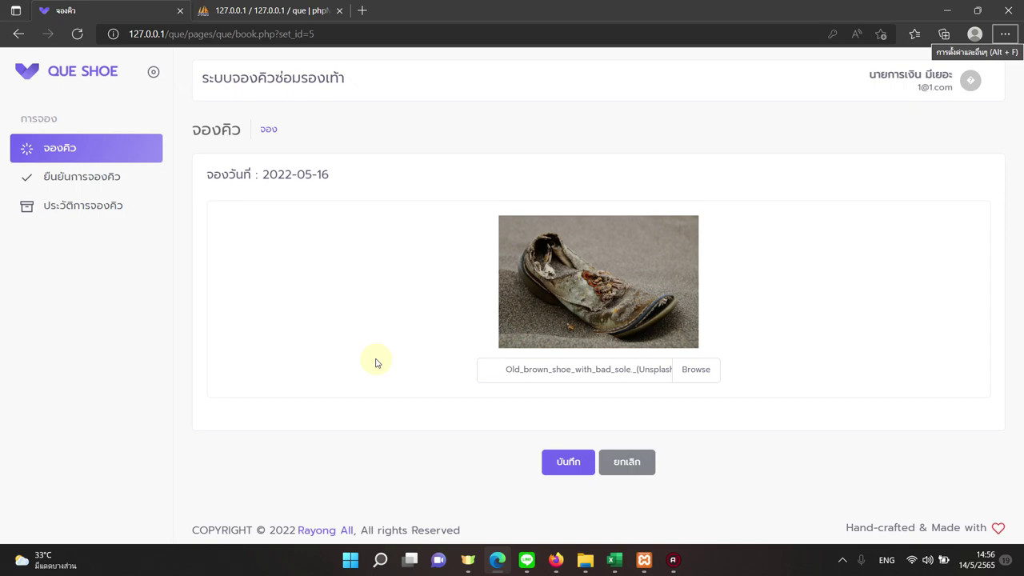
click(569, 468)
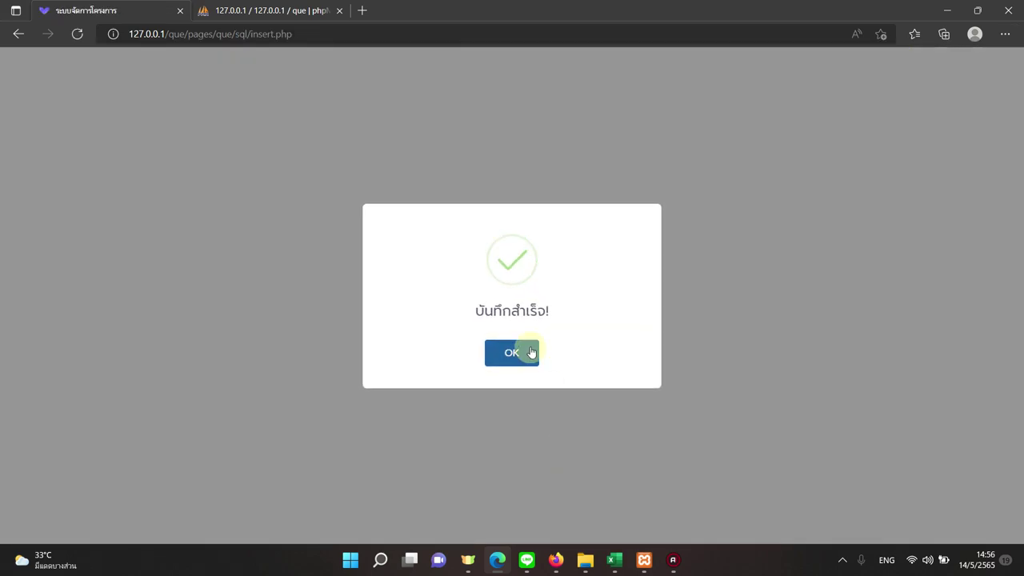
click(526, 352)
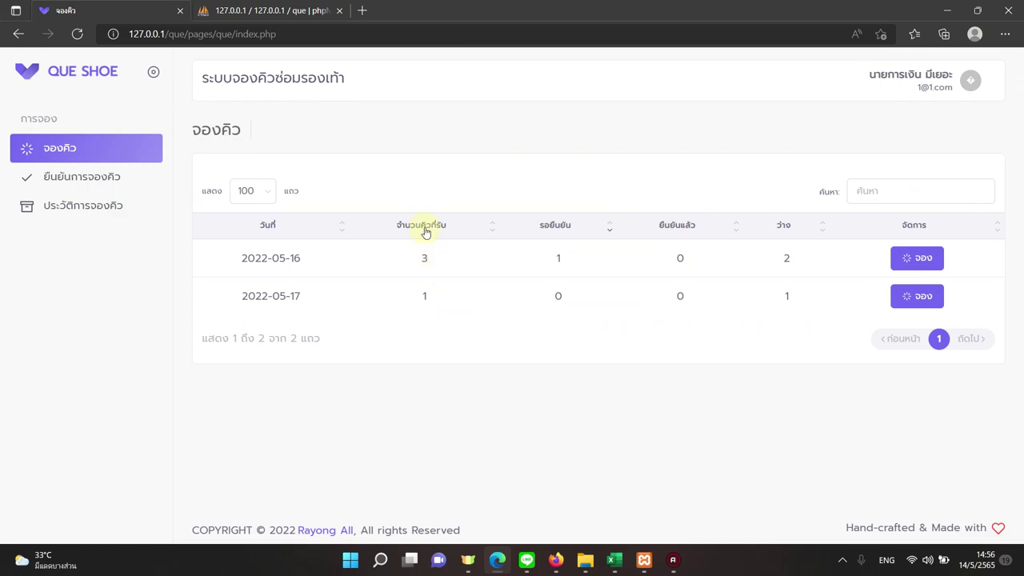
Confirm 2022-05-16 now shows 1 pending and 2 free slots, then log out.
double_click(425, 259)
double_click(558, 257)
double_click(787, 258)
click(921, 76)
click(940, 174)
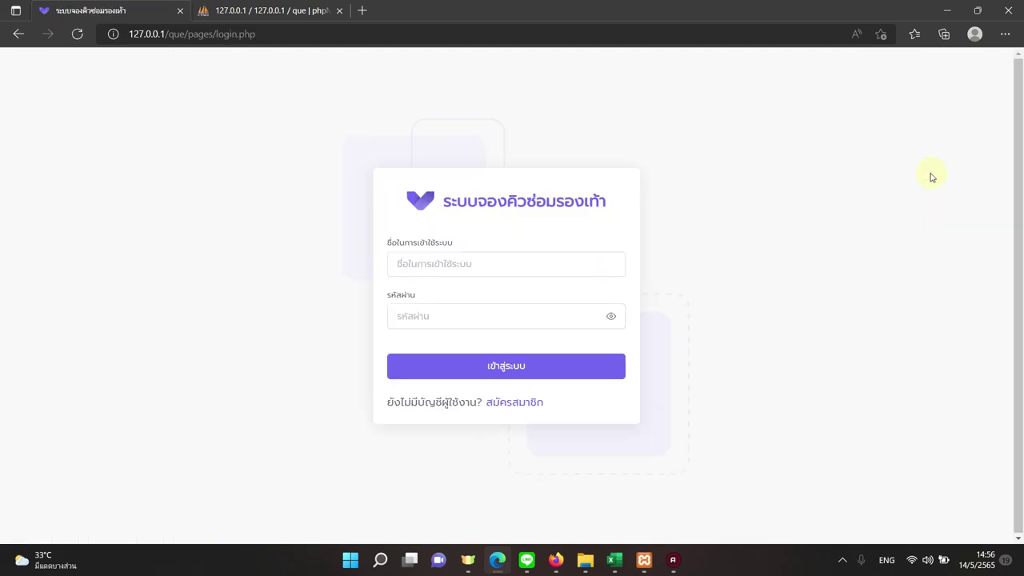
Log back in with the admin credentials and dismiss the welcome message.
click(425, 264)
text(ad)
key(Tab)
text(1234)
key(Return)
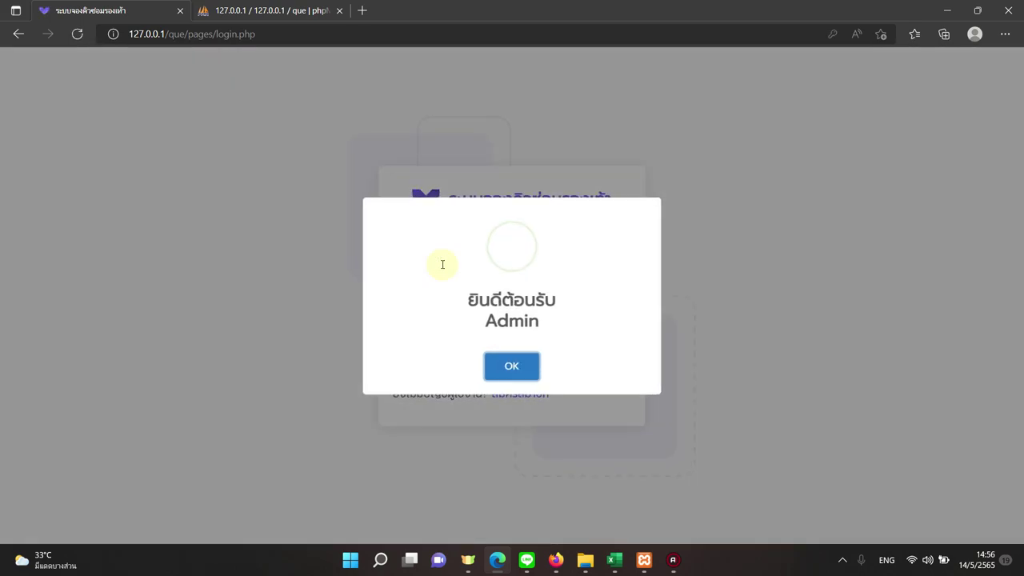
click(495, 365)
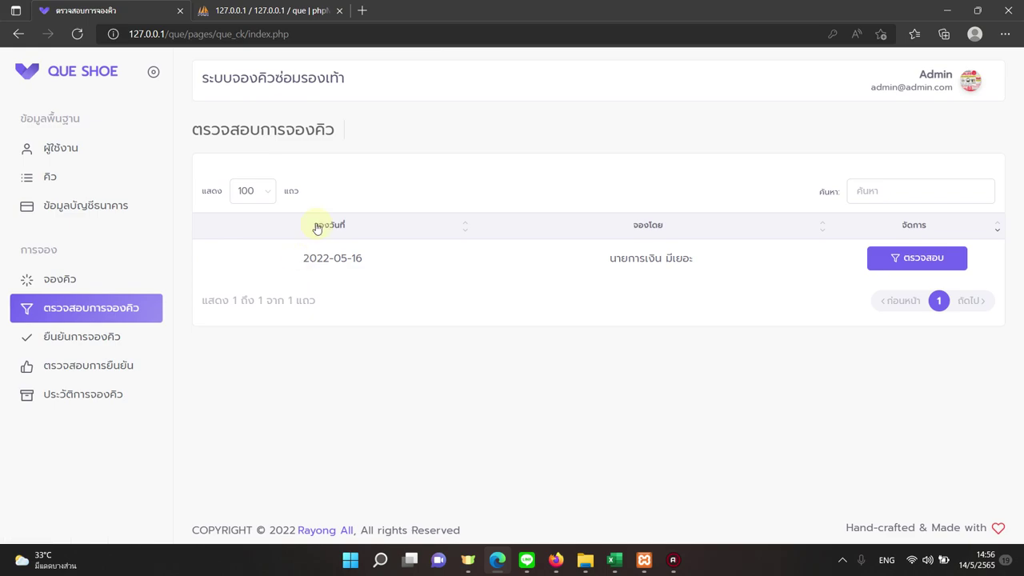
Open the 2022-05-16 booking and save a price quote of about 2500 baht.
drag(344, 260, 364, 260)
click(645, 257)
click(874, 261)
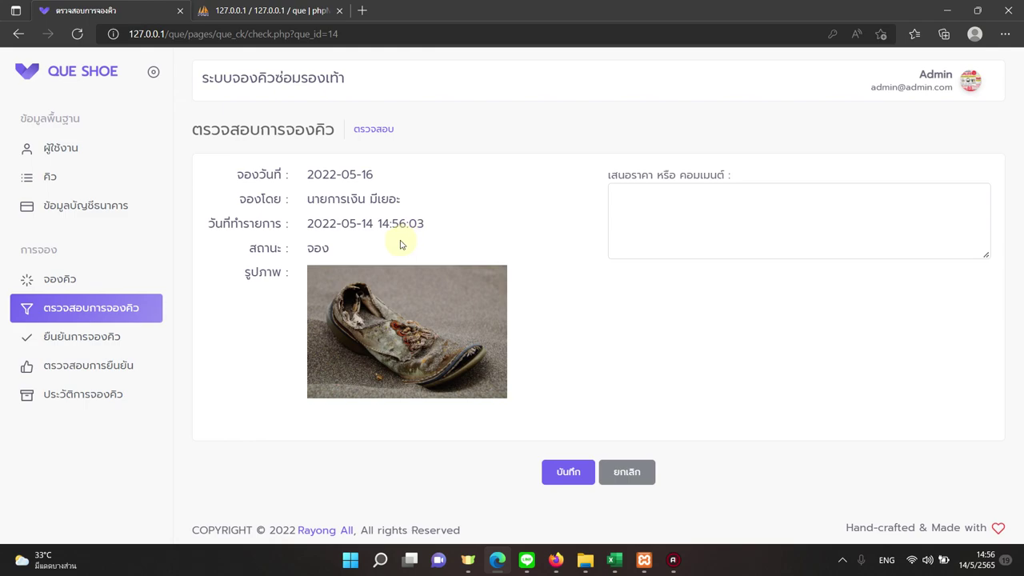
drag(368, 175, 382, 173)
click(705, 228)
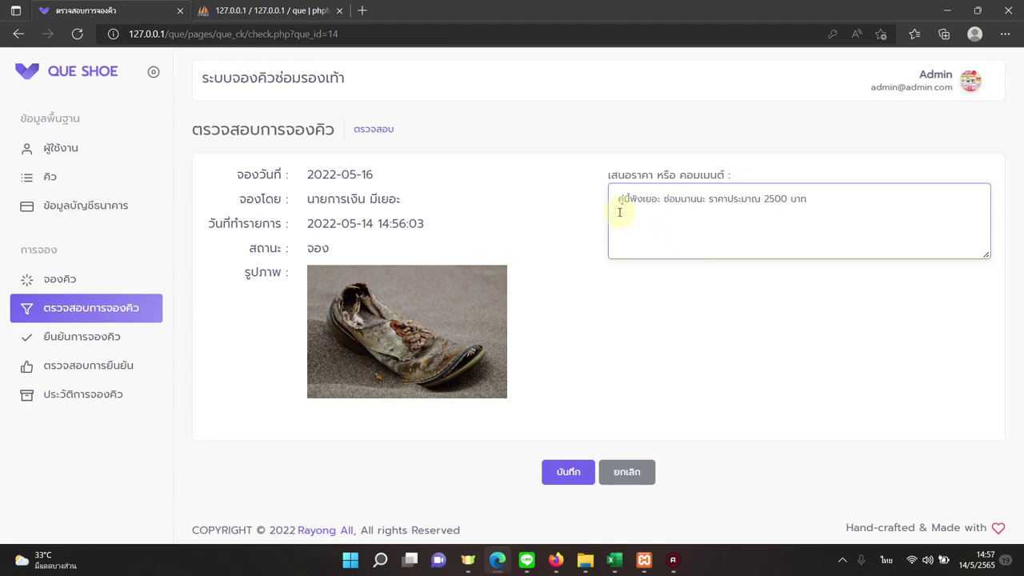
click(549, 478)
click(568, 472)
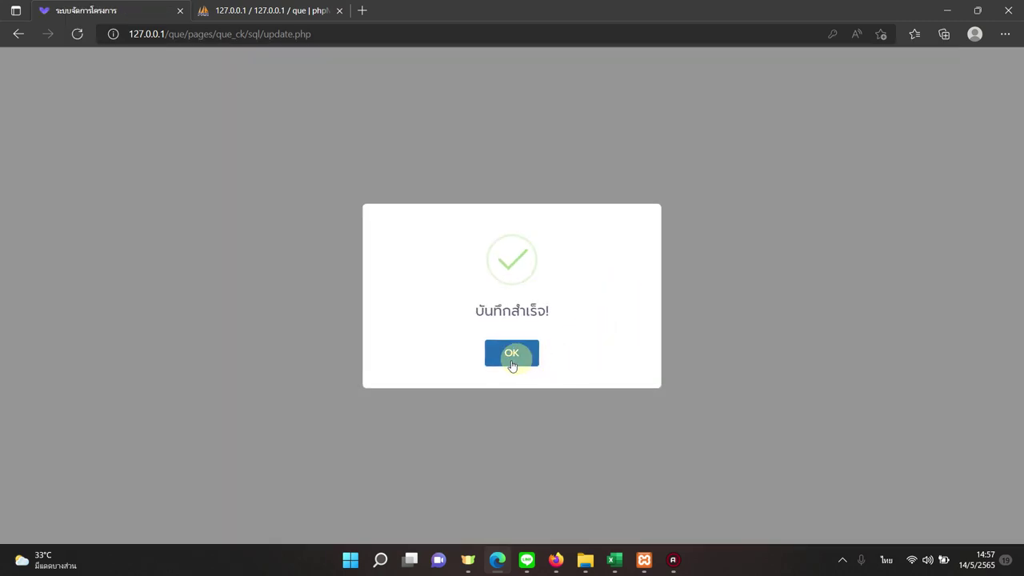
click(521, 363)
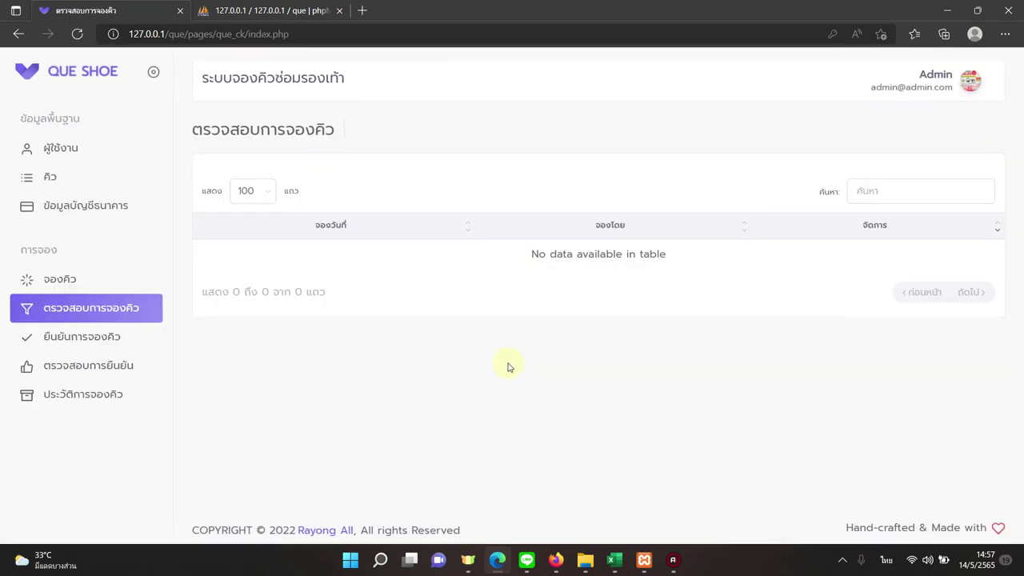
Log out of the admin account and sign in with the customer's username and password.
click(928, 88)
click(933, 174)
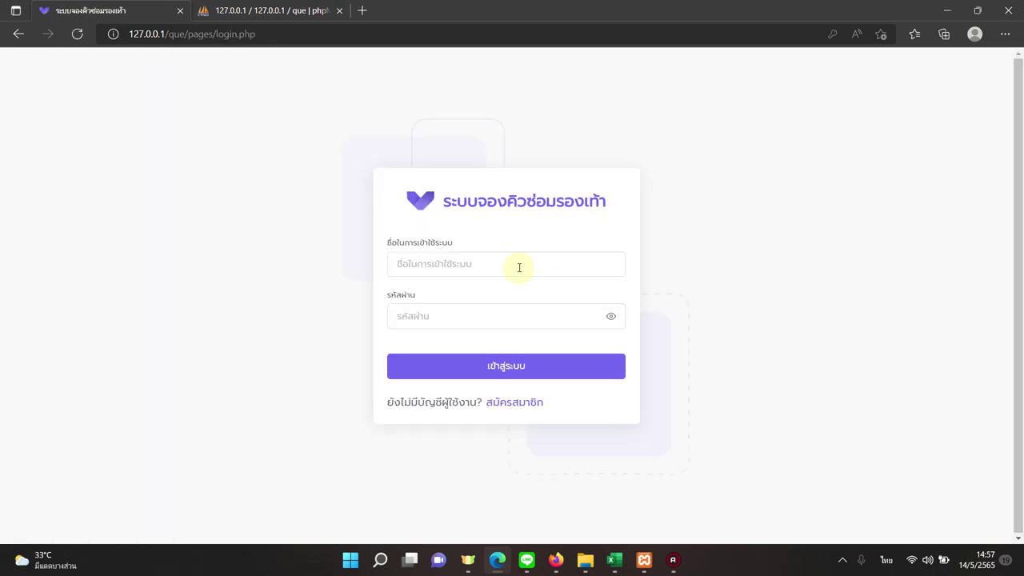
click(519, 267)
text(test)
key(Tab)
text(123)
click(427, 361)
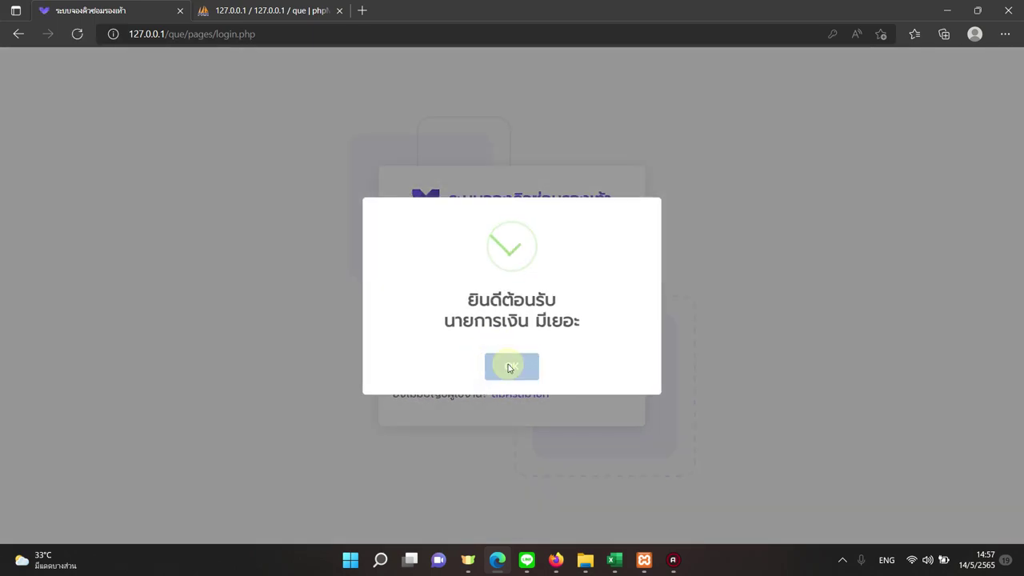
click(509, 366)
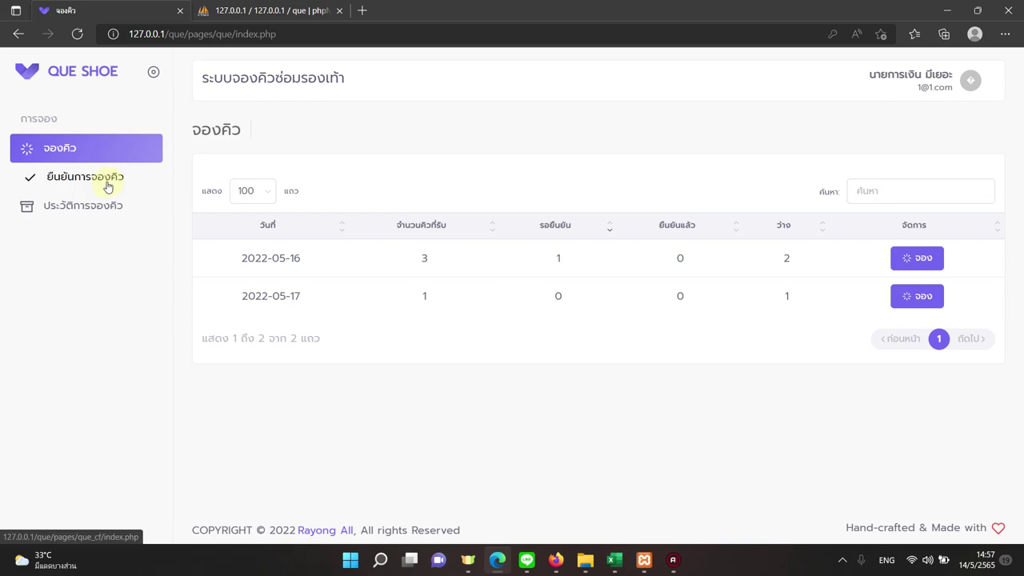
Open the 2022-05-16 booking awaiting confirmation and read the admin's damage and repair comments.
click(110, 186)
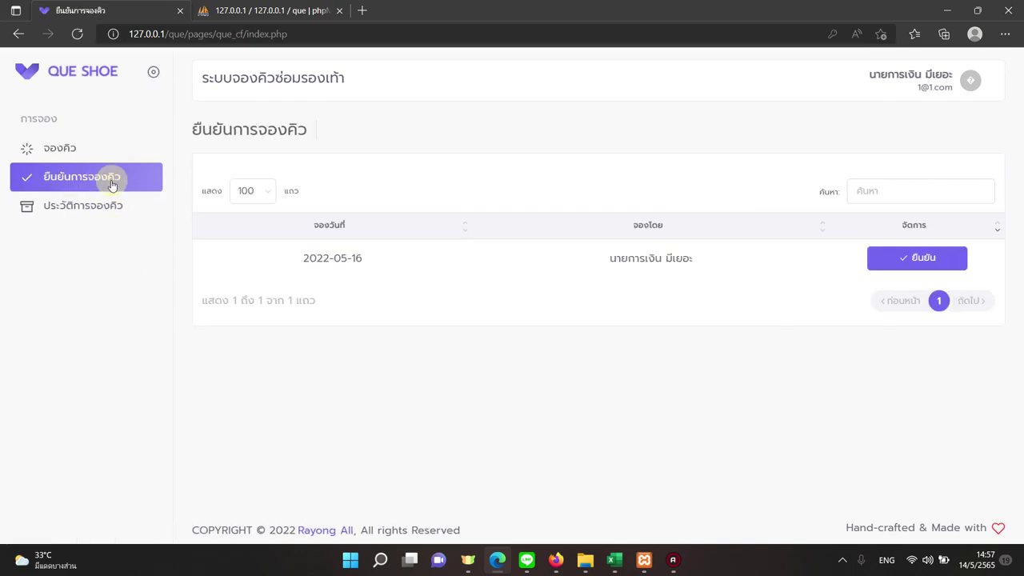
click(899, 260)
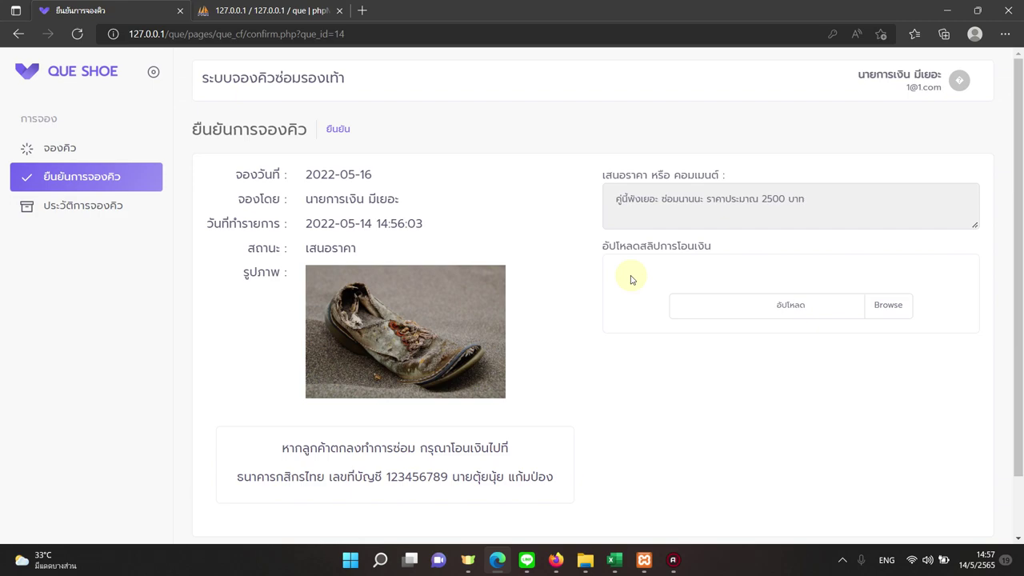
double_click(622, 205)
click(626, 211)
drag(622, 201, 773, 201)
click(664, 201)
click(661, 433)
scroll(661, 434, down, 1)
scroll(709, 412, up, 1)
scroll(721, 409, down, 1)
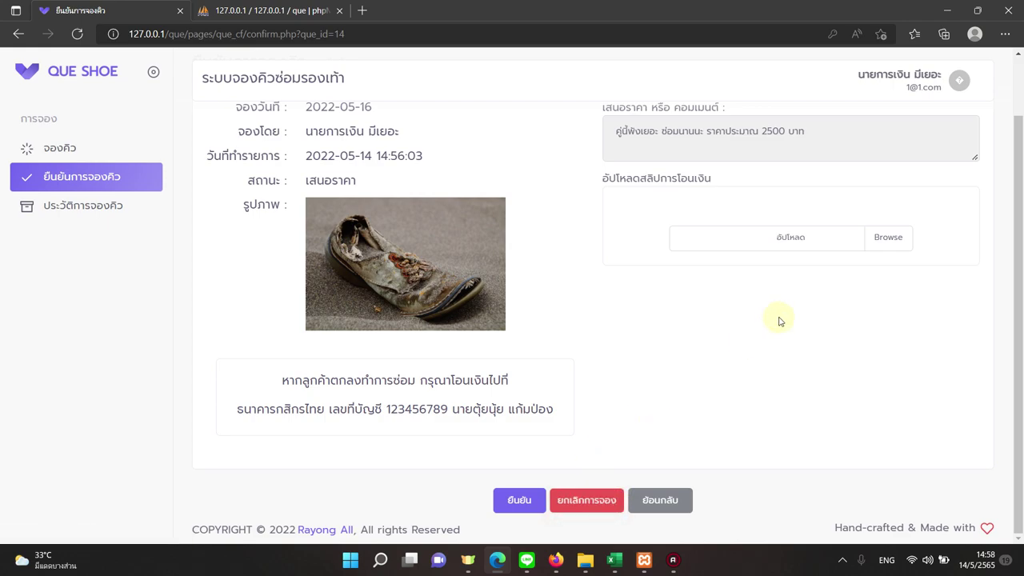
scroll(824, 353, up, 1)
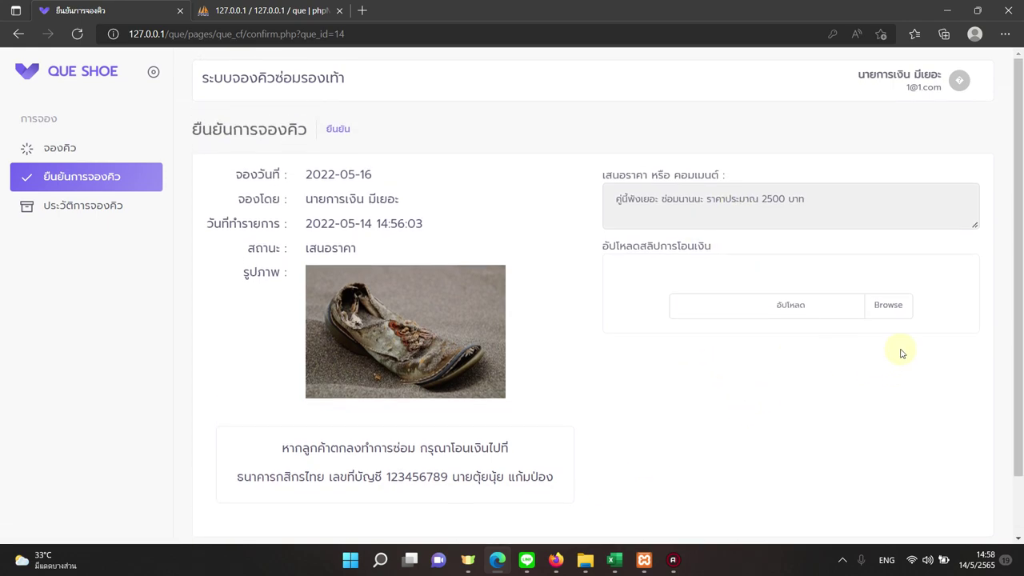
Attach the transfer slip image and submit the booking confirmation.
click(888, 306)
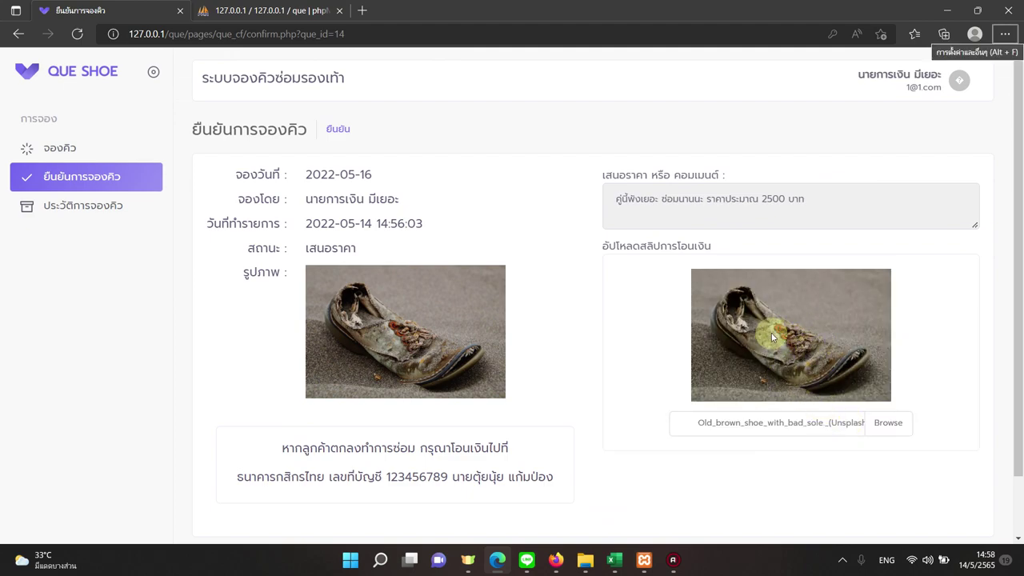
scroll(769, 336, down, 1)
click(520, 500)
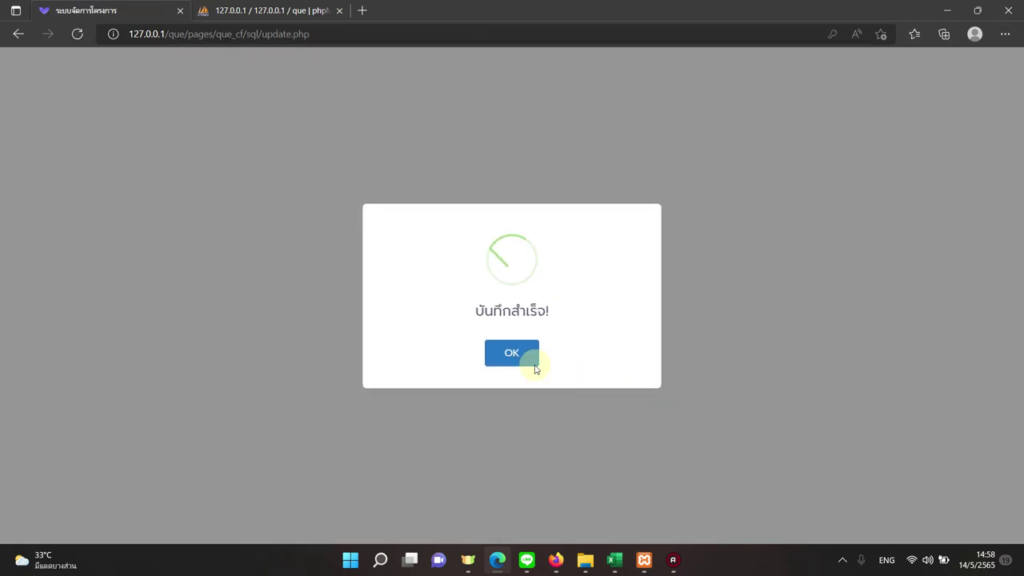
click(519, 358)
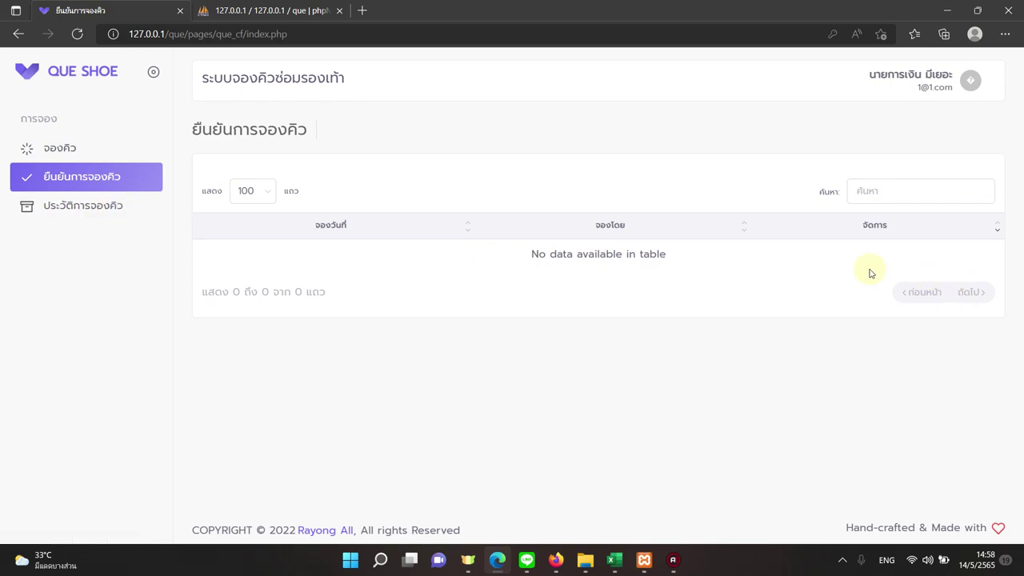
In the booking history, check the 2022-05-16 row's paid status and transaction time.
click(118, 208)
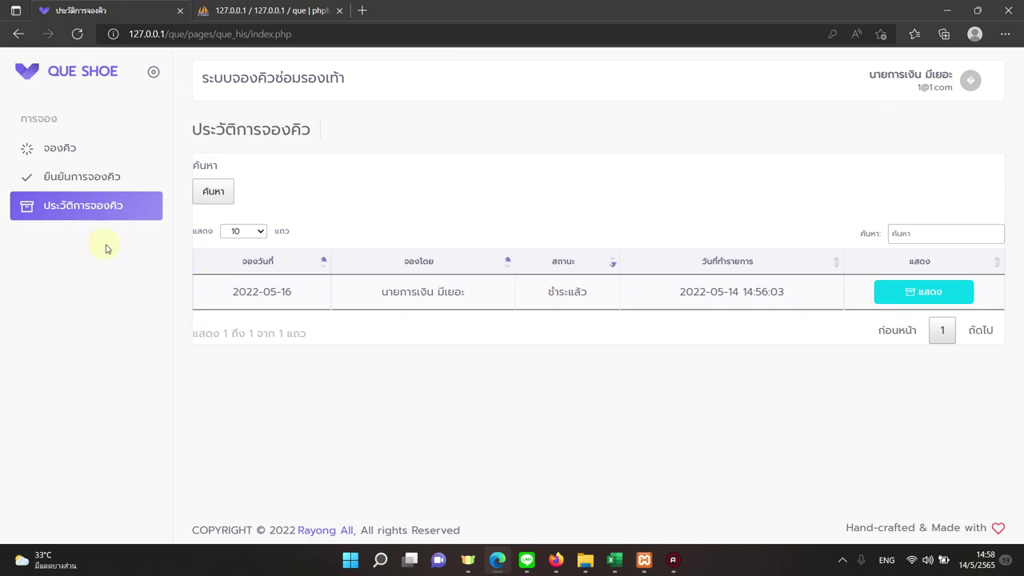
click(85, 218)
drag(551, 292, 576, 286)
click(568, 304)
drag(717, 293, 771, 295)
drag(259, 292, 286, 295)
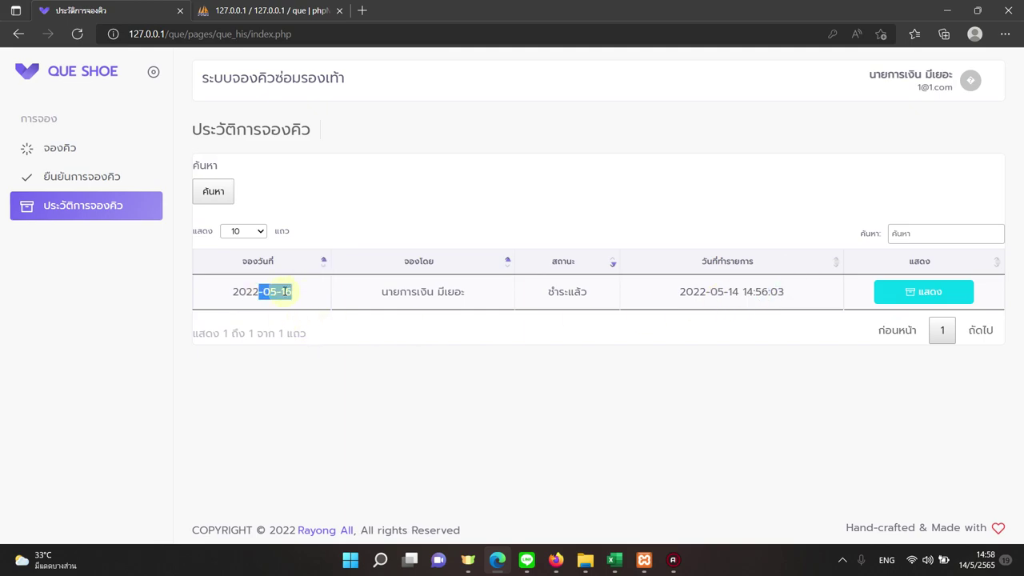
View the 2022-05-16 booking details with its 2500 baht quote, then go back.
click(875, 293)
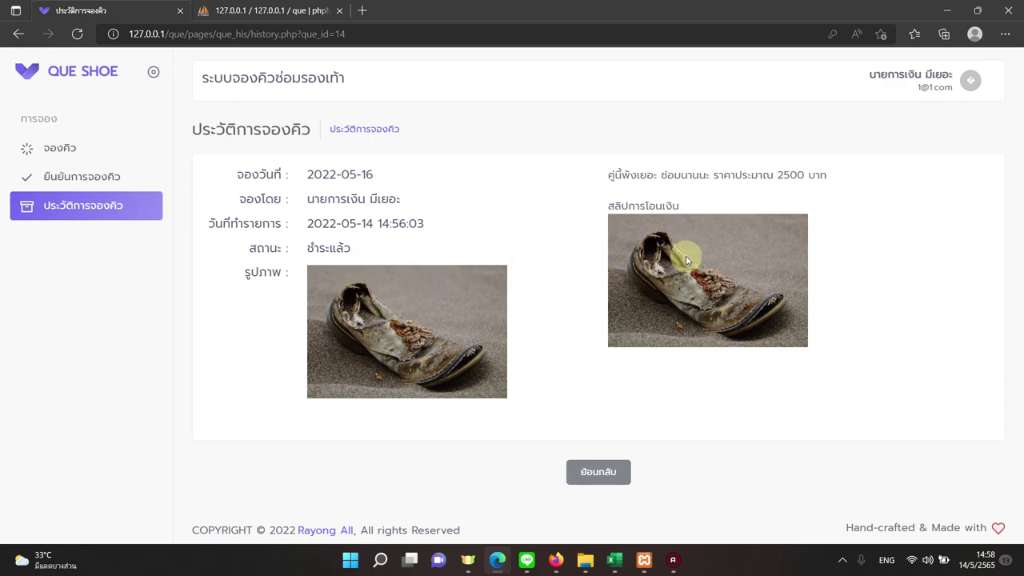
drag(675, 174, 828, 175)
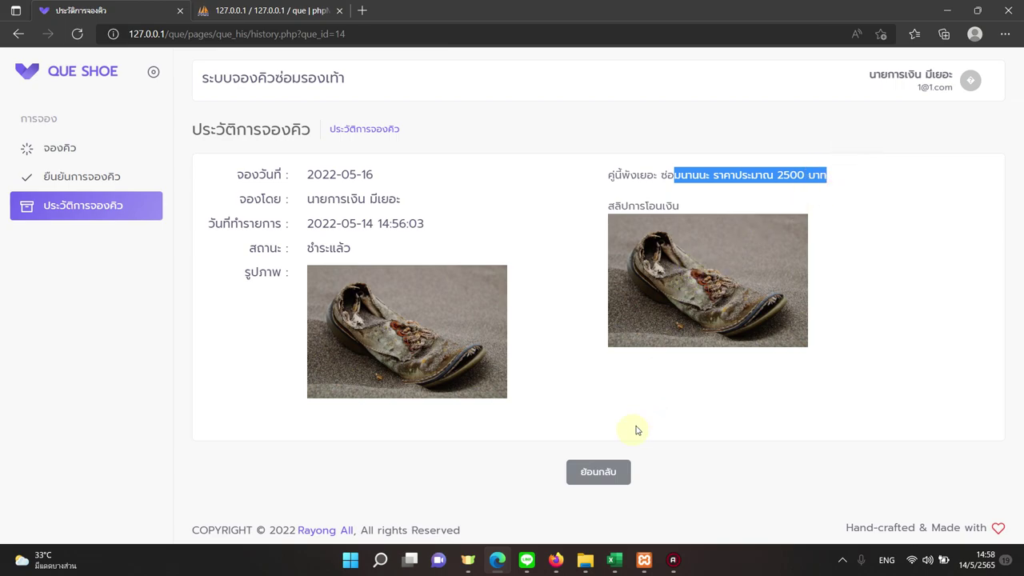
click(592, 472)
Log out of the customer account and sign in with the admin username and password.
click(920, 83)
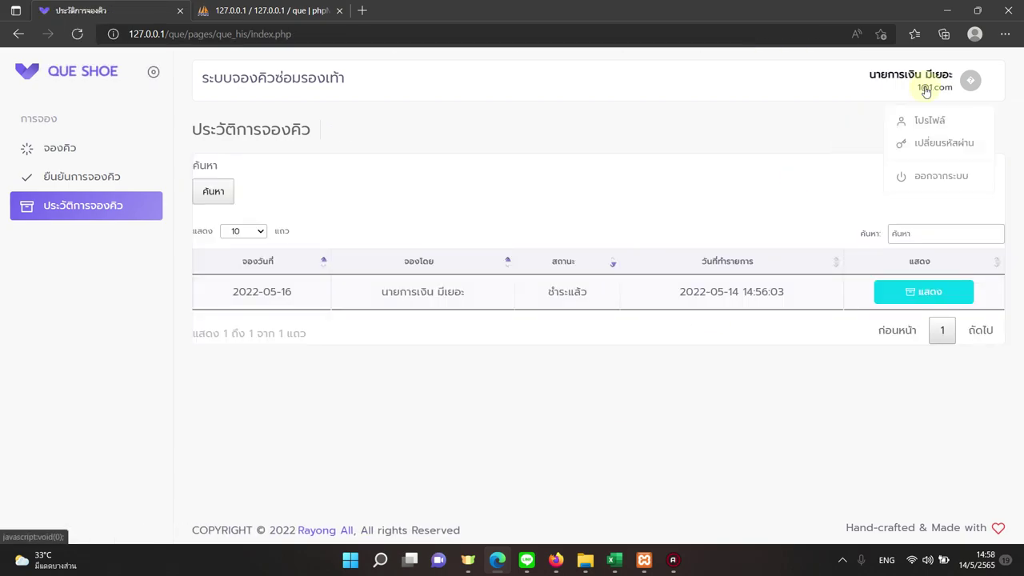
click(919, 171)
click(447, 263)
text(admin)
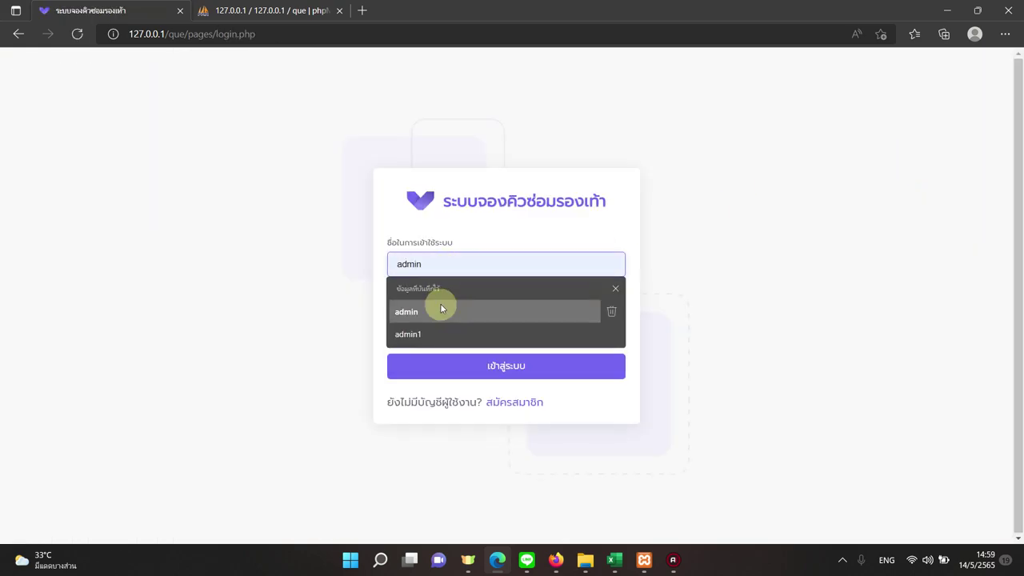
click(440, 304)
click(435, 316)
text(1)
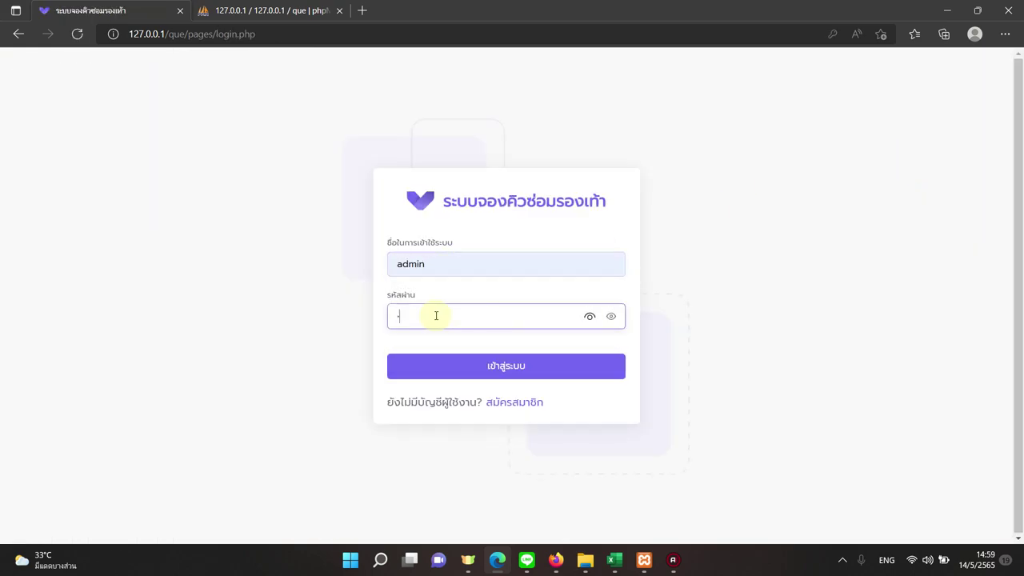
key(Return)
click(488, 361)
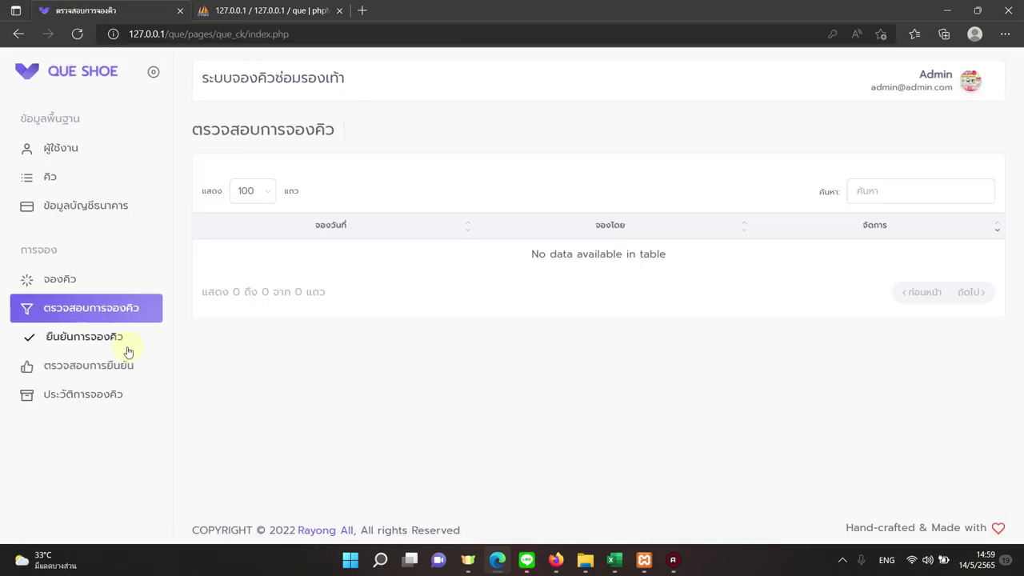
Approve the paid 2022-05-16 booking from the payment check list, then show the queue list.
click(126, 368)
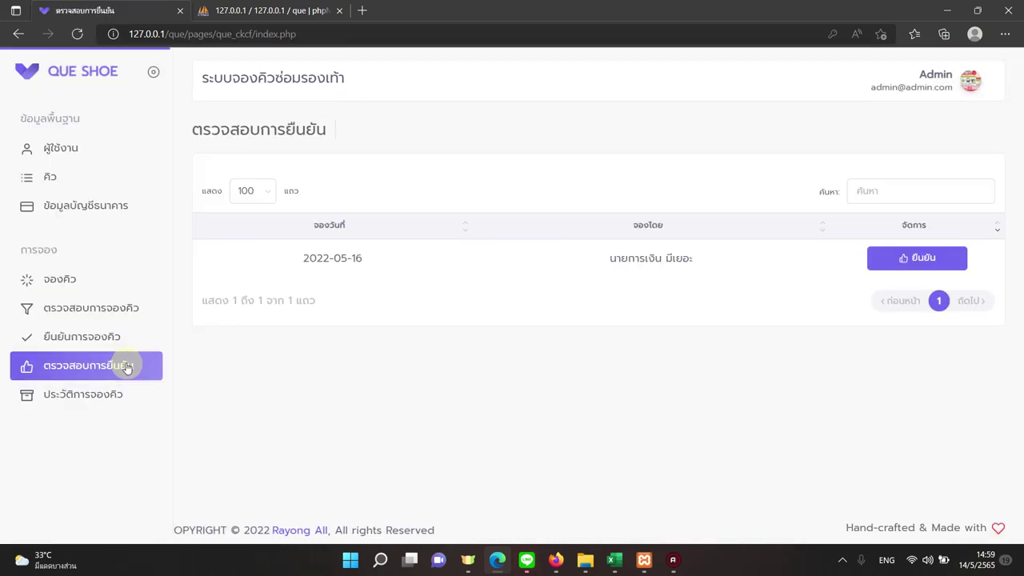
click(889, 259)
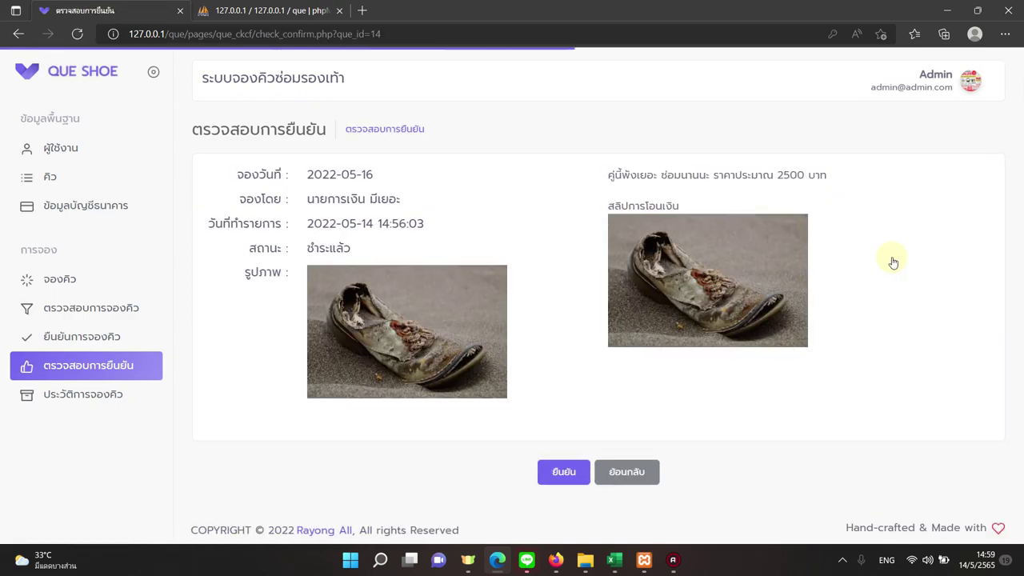
click(563, 473)
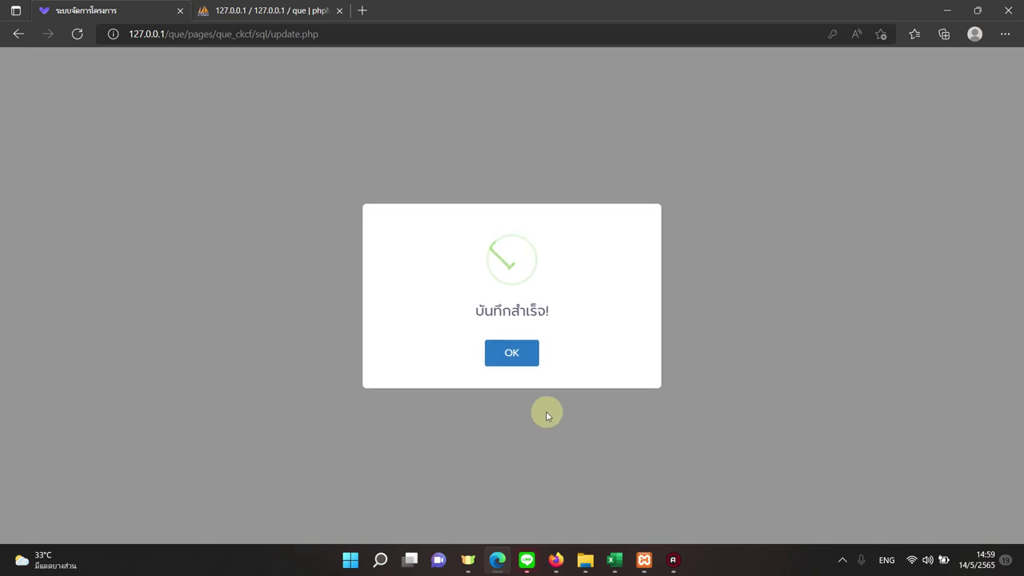
click(519, 353)
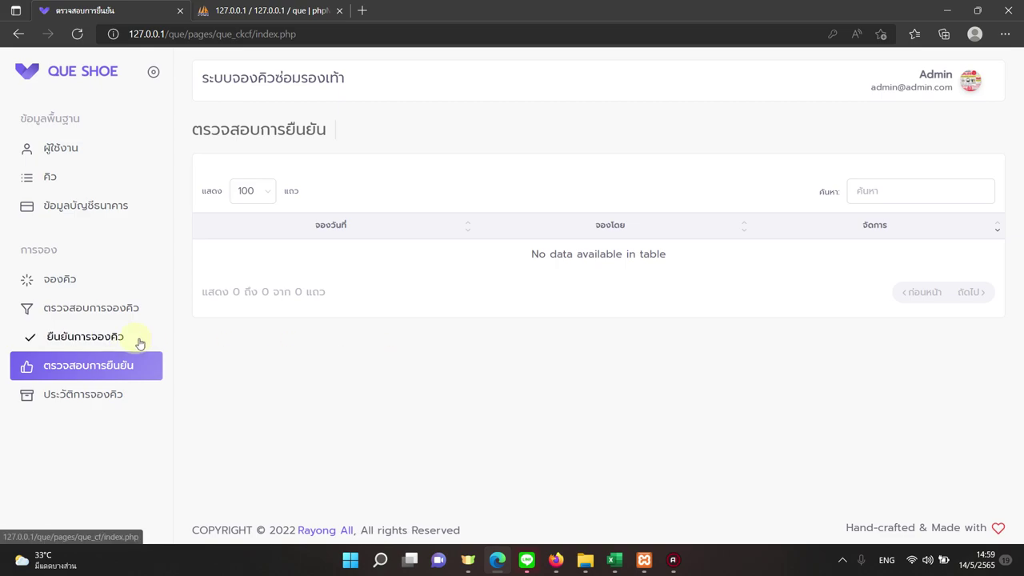
click(93, 184)
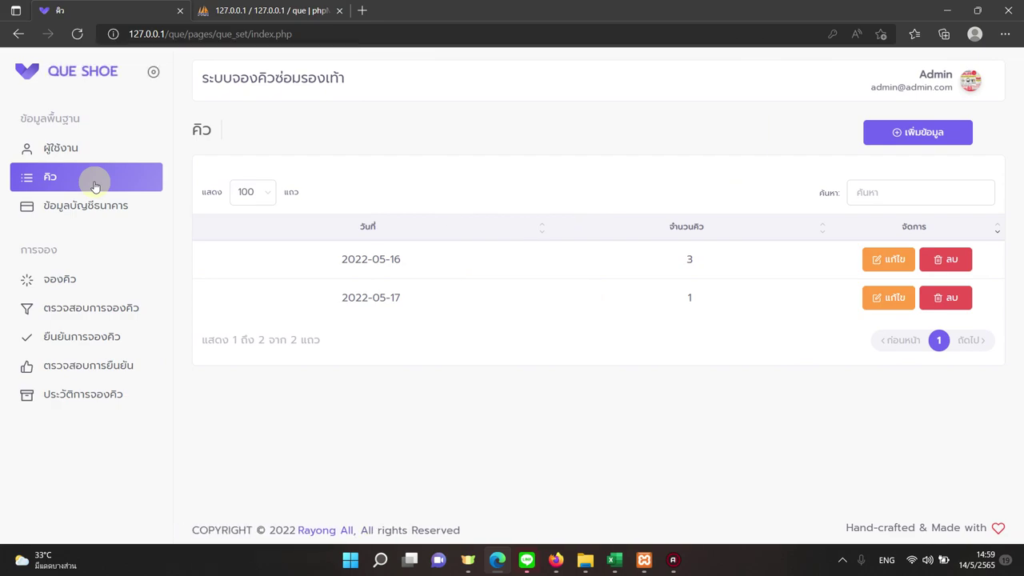
Check 2022-05-16 in the booking overview: 3 slots, 0 pending, 1 confirmed, 2 free.
click(97, 279)
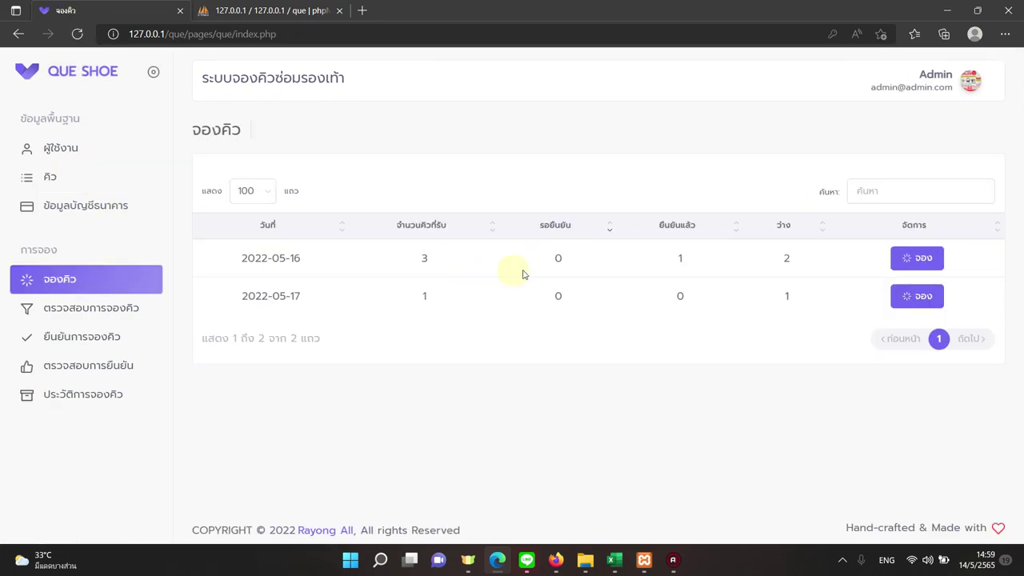
drag(417, 258, 431, 262)
drag(563, 261, 544, 256)
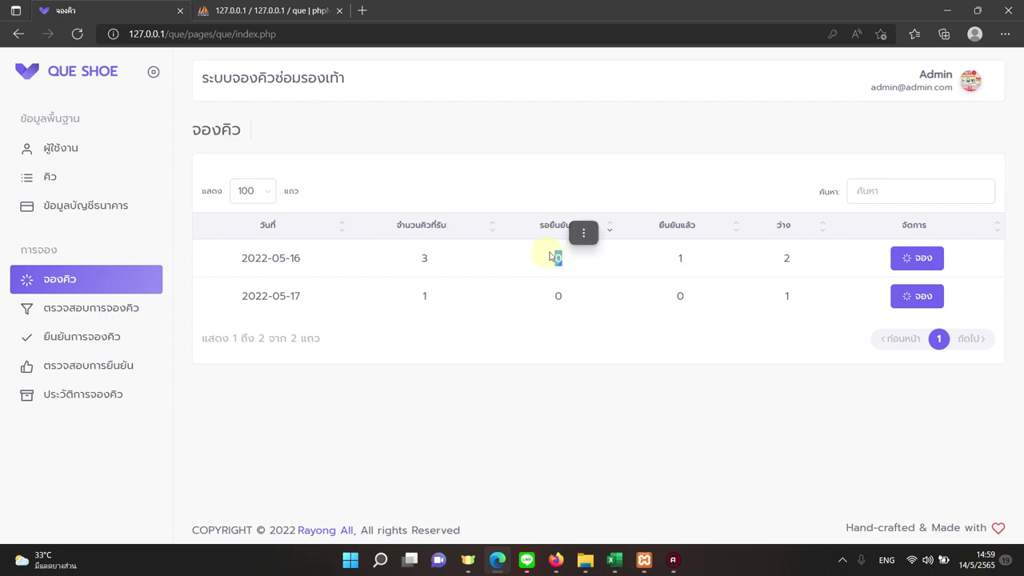
click(599, 262)
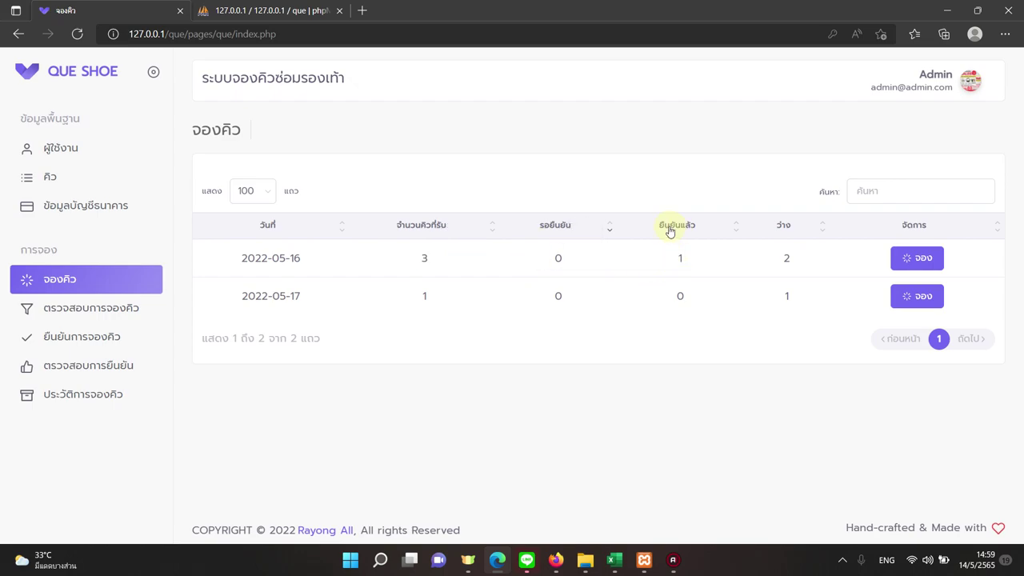
drag(681, 263, 688, 263)
drag(778, 260, 798, 261)
click(763, 319)
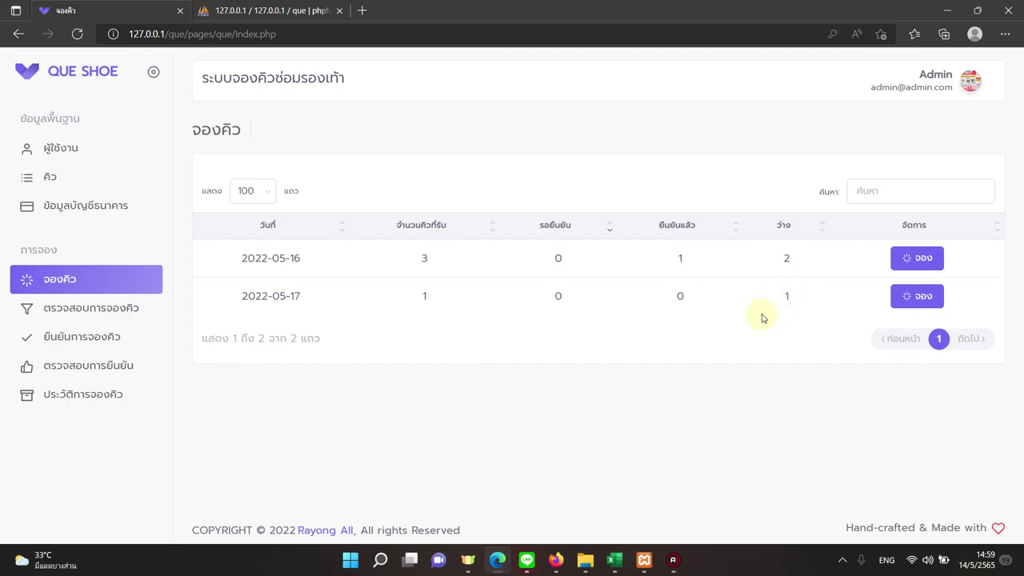